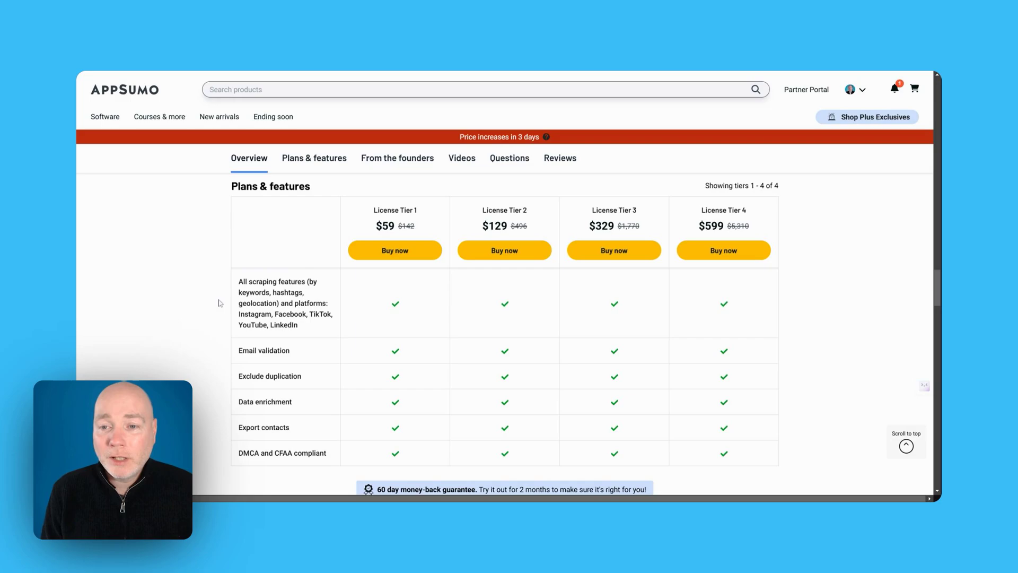
- Scroll through the SocLeads Plans & features table to compare its four licence tiers
scroll(521, 349, up, 1)
scroll(477, 345, up, 1)
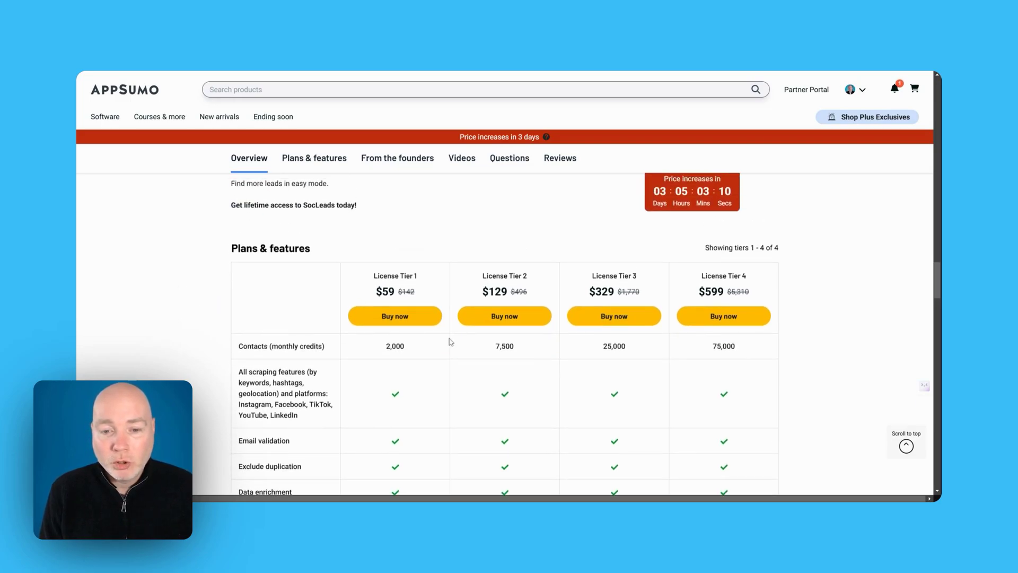
scroll(371, 329, down, 1)
scroll(311, 325, down, 1)
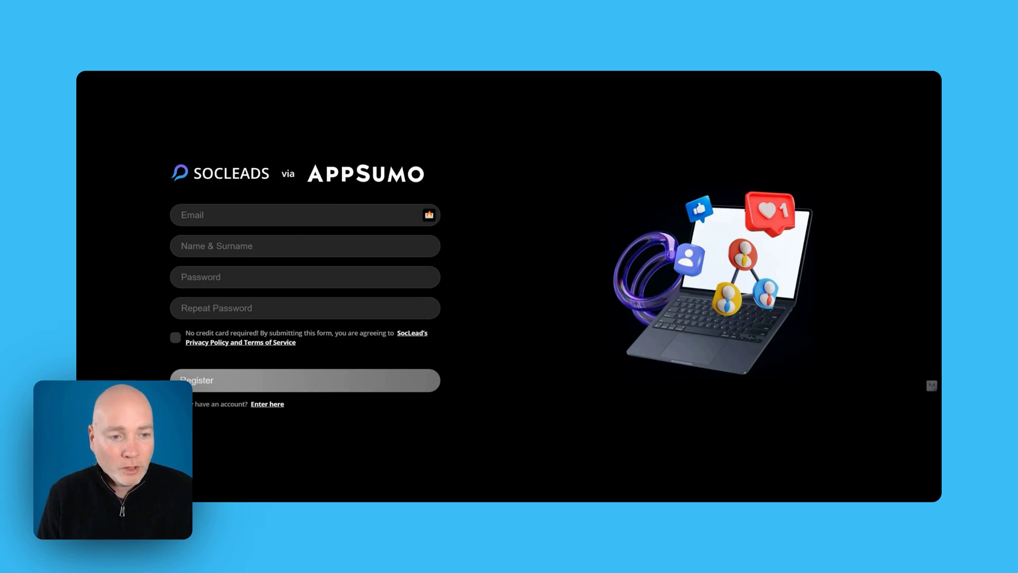
- Complete the SocLeads registration form with your e-mail and proceed into the application
click(181, 215)
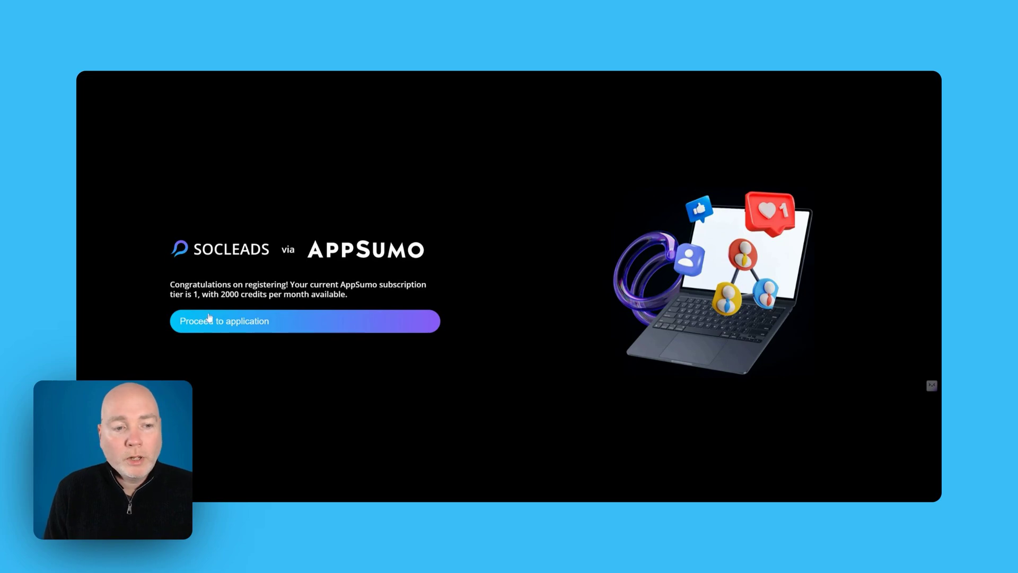
click(266, 330)
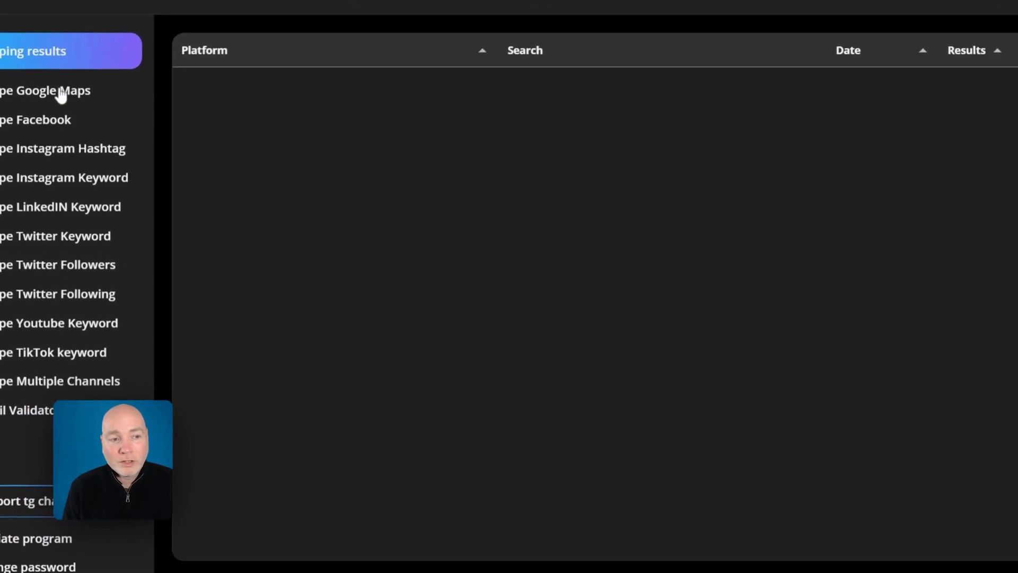
- In the Google Maps scrape form, enter keyword 'plumbers', location 'liverpool' and 20 searches
click(154, 152)
click(212, 148)
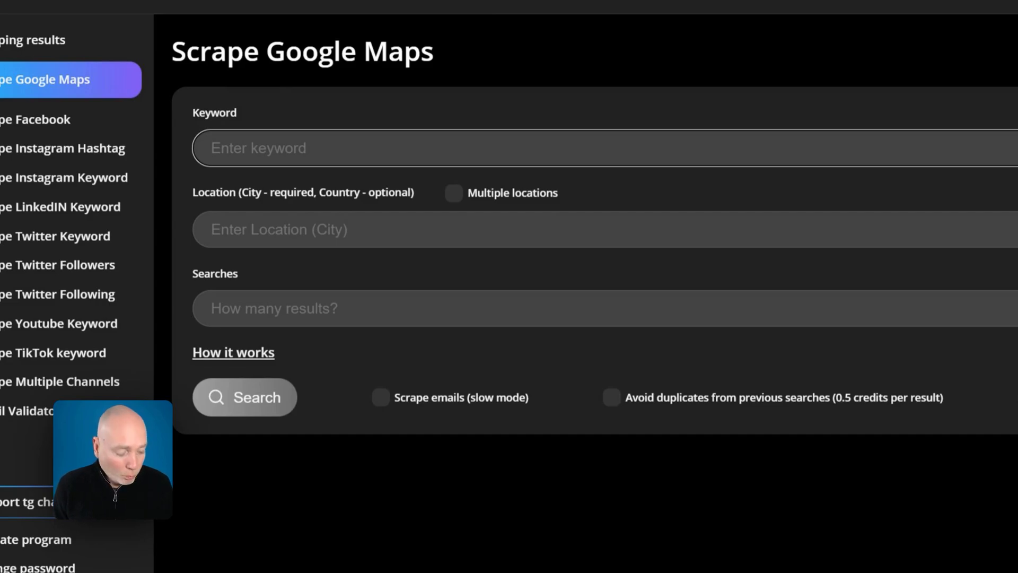
text(pl)
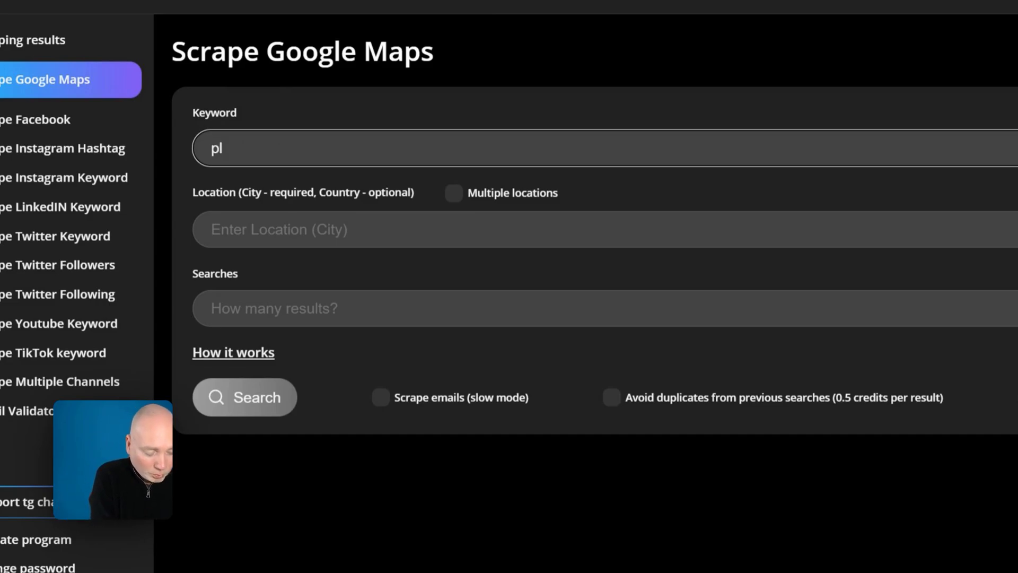
text(umbers)
key(Tab)
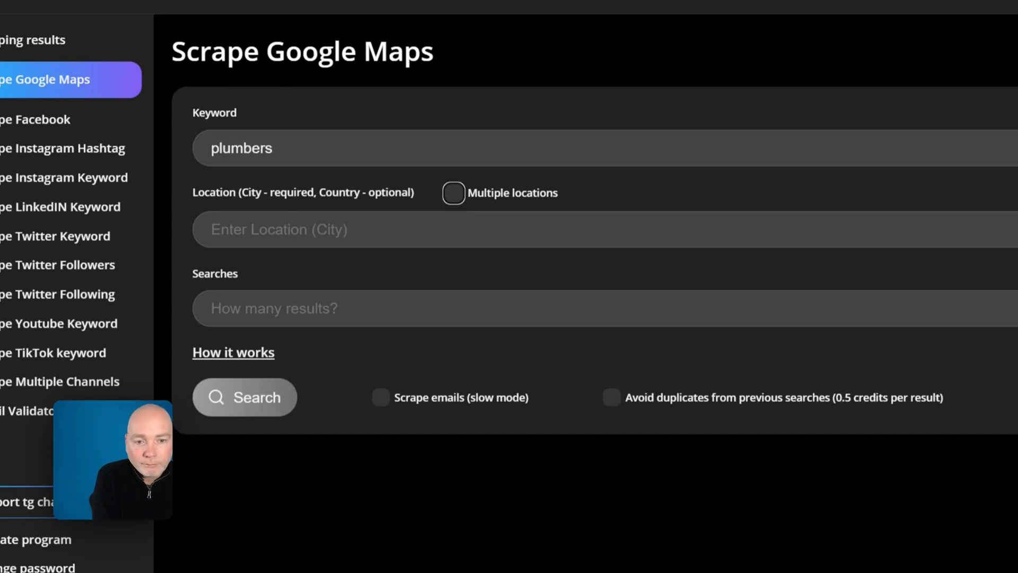
key(Tab)
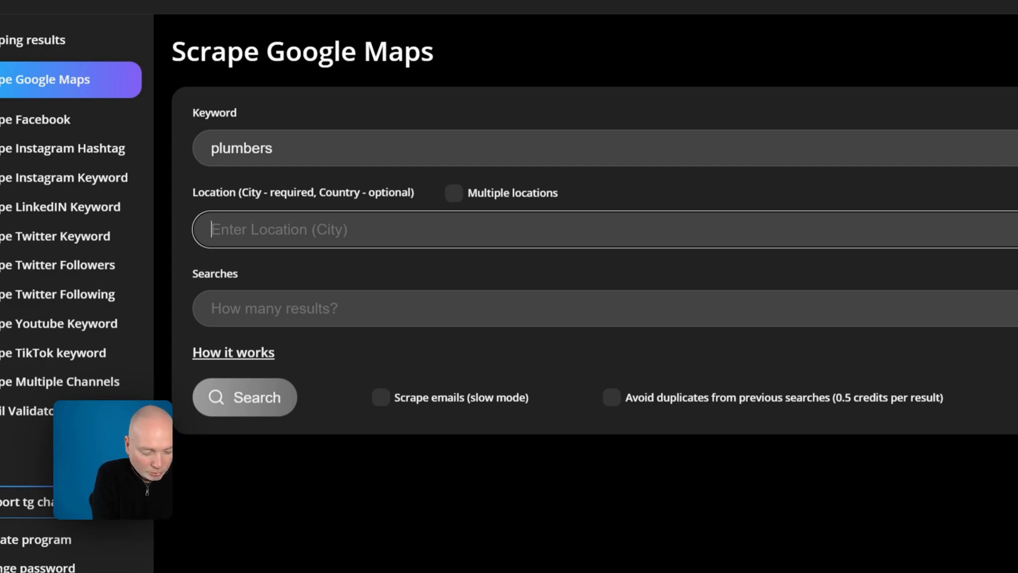
text(liverpool)
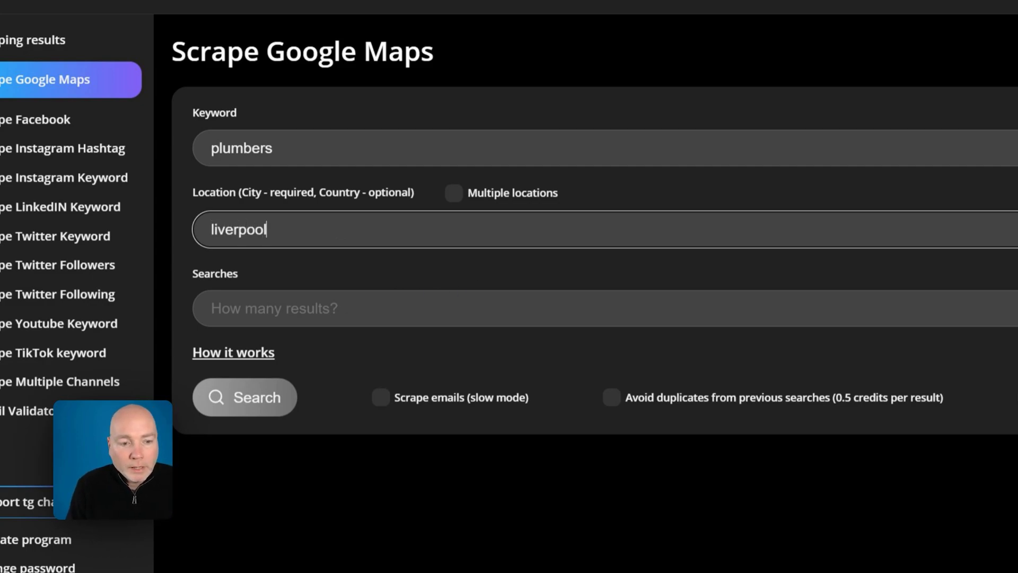
key(Tab)
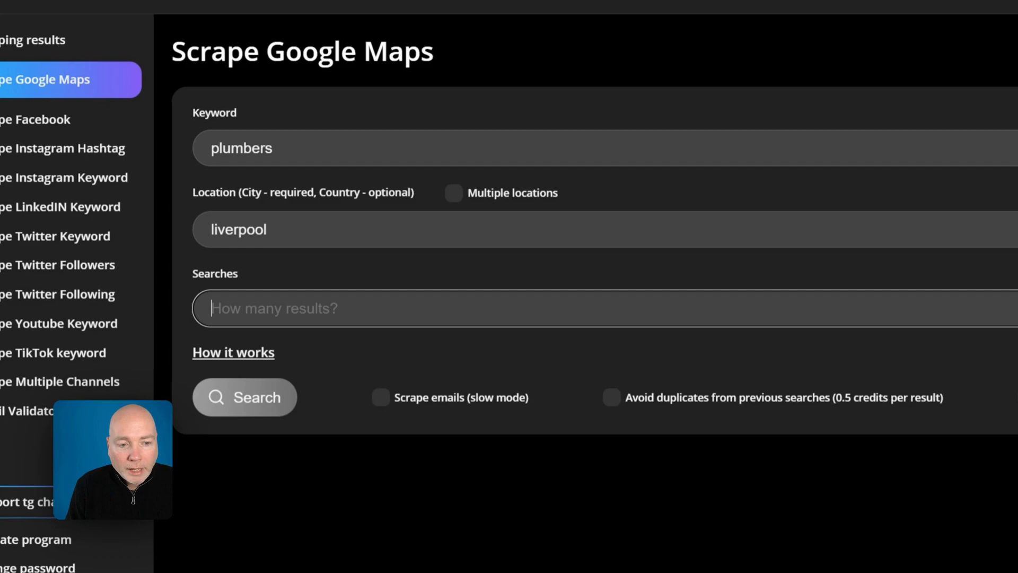
text(20)
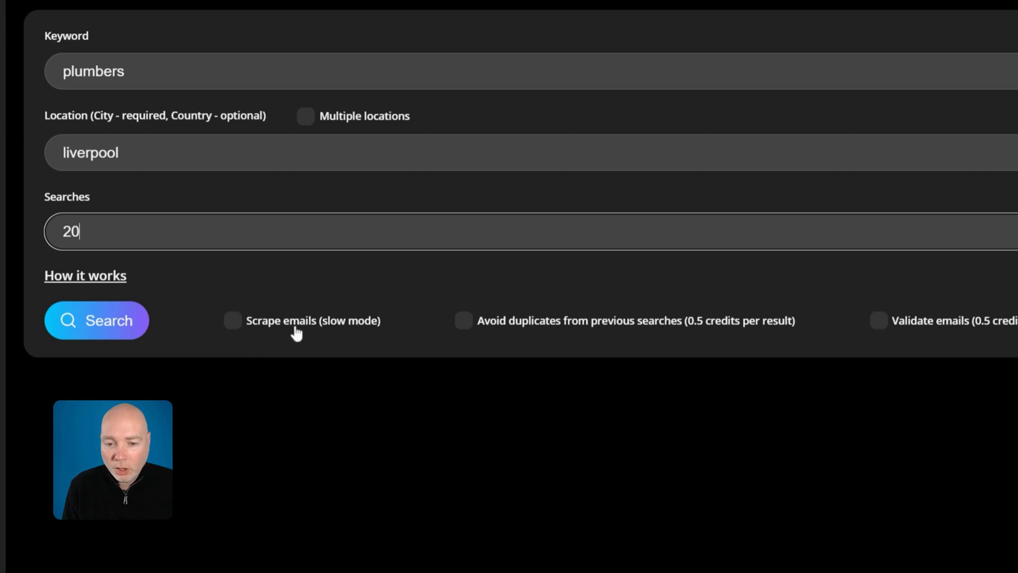
- Turn on Scrape emails in slow mode and Validate emails
click(263, 329)
click(258, 324)
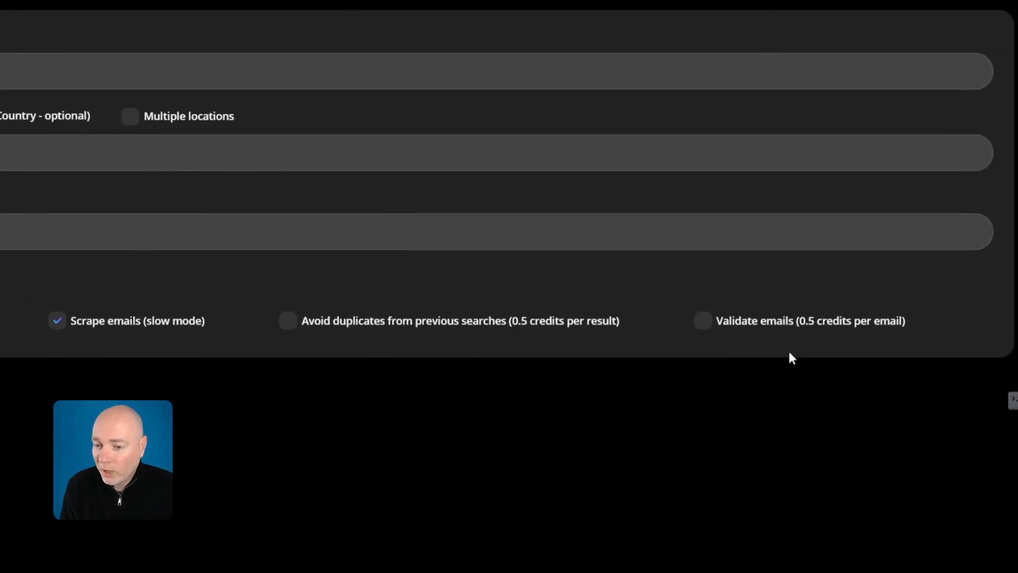
click(784, 315)
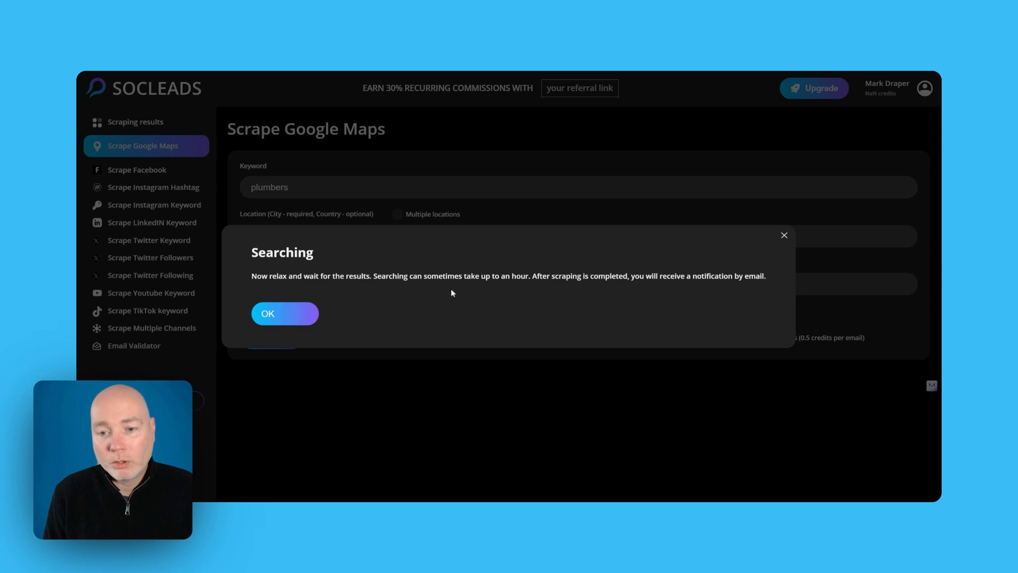
- Confirm the Searching notice so the plumbers scrape runs, then bring up Scrape Facebook Groups
click(275, 318)
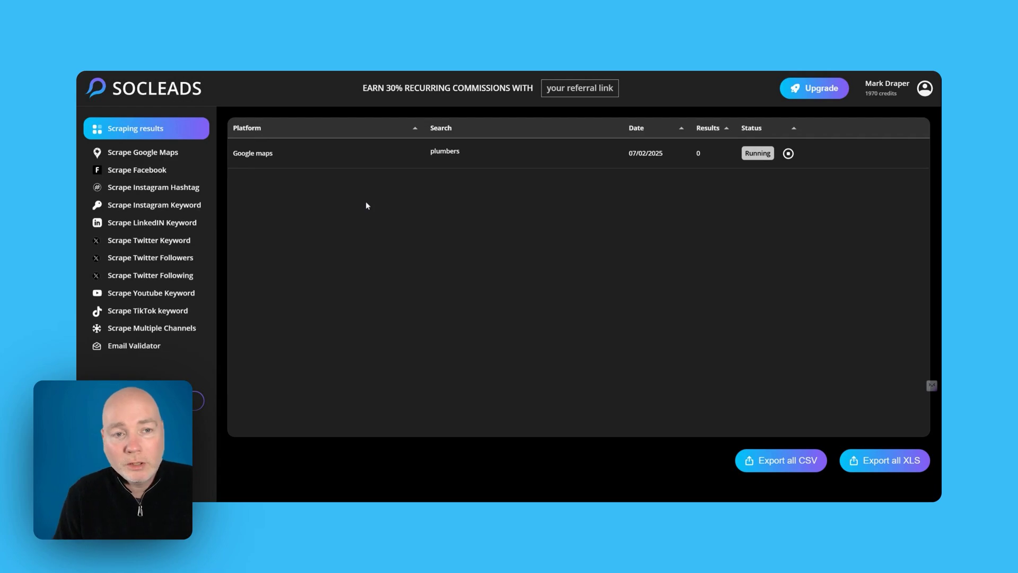
click(144, 174)
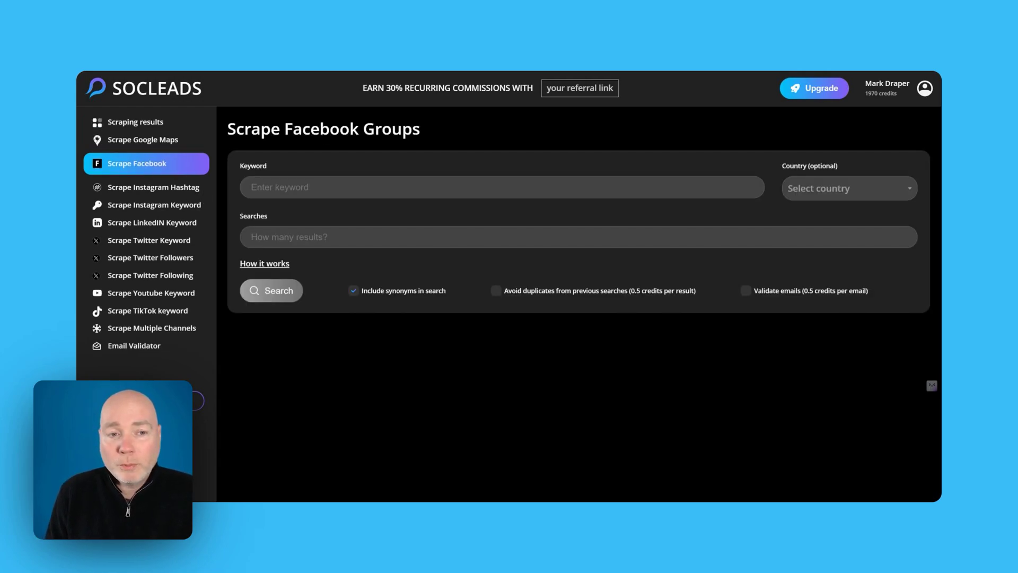
- Check the Facebook country list, then browse the Instagram Hashtag, Instagram Keyword and LinkedIn Keyword forms
click(831, 190)
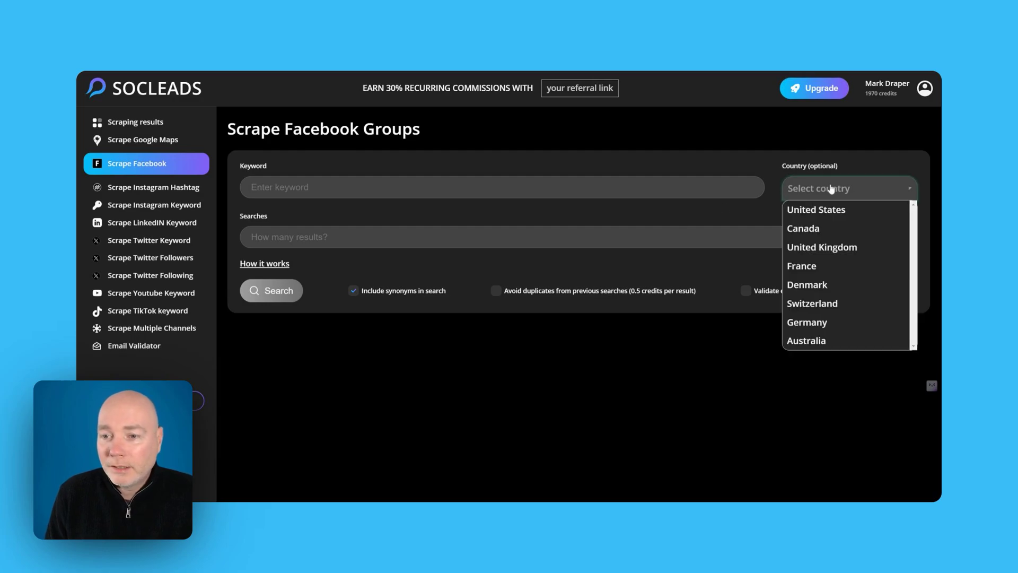
key(Tab)
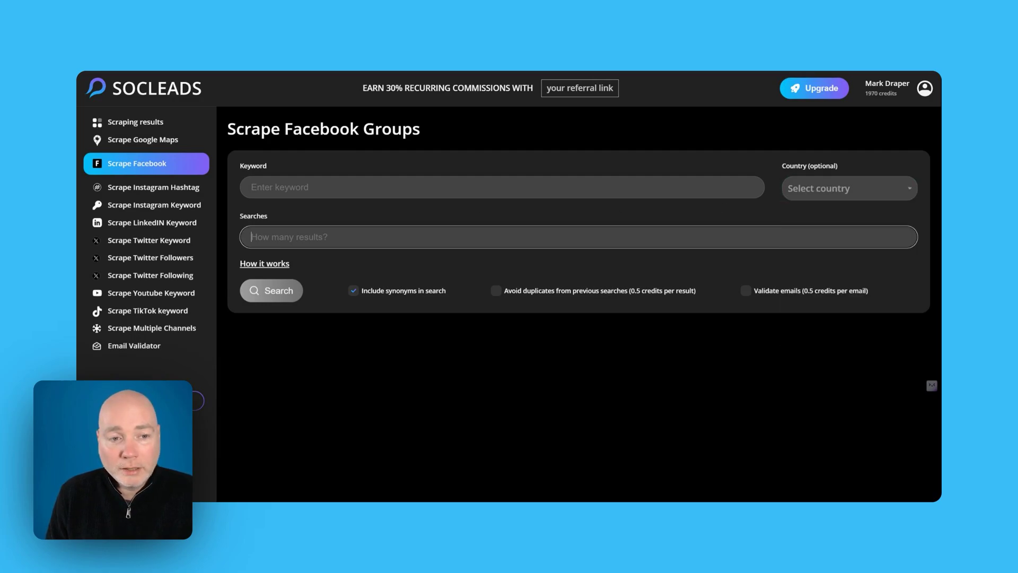
click(157, 191)
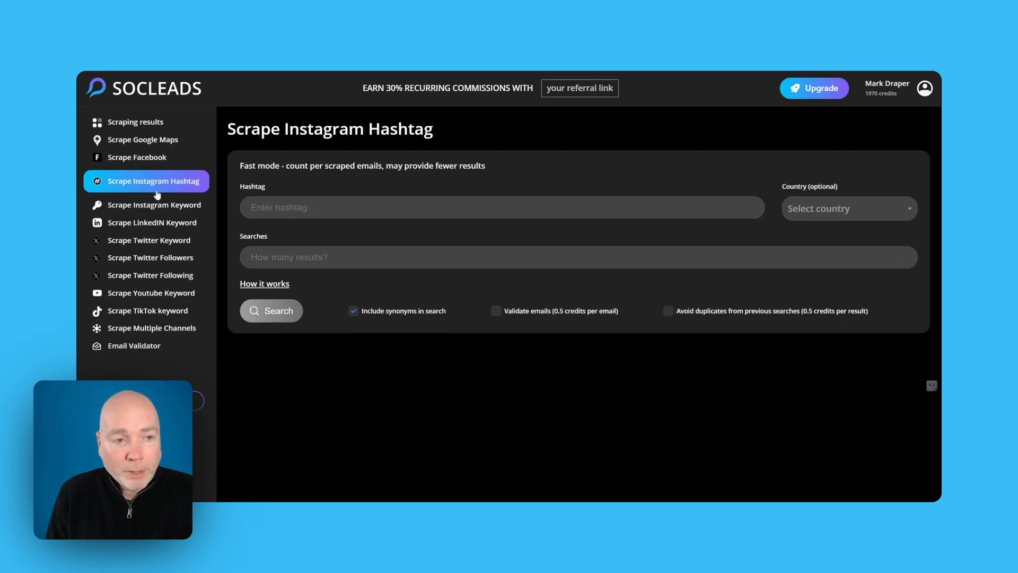
click(158, 210)
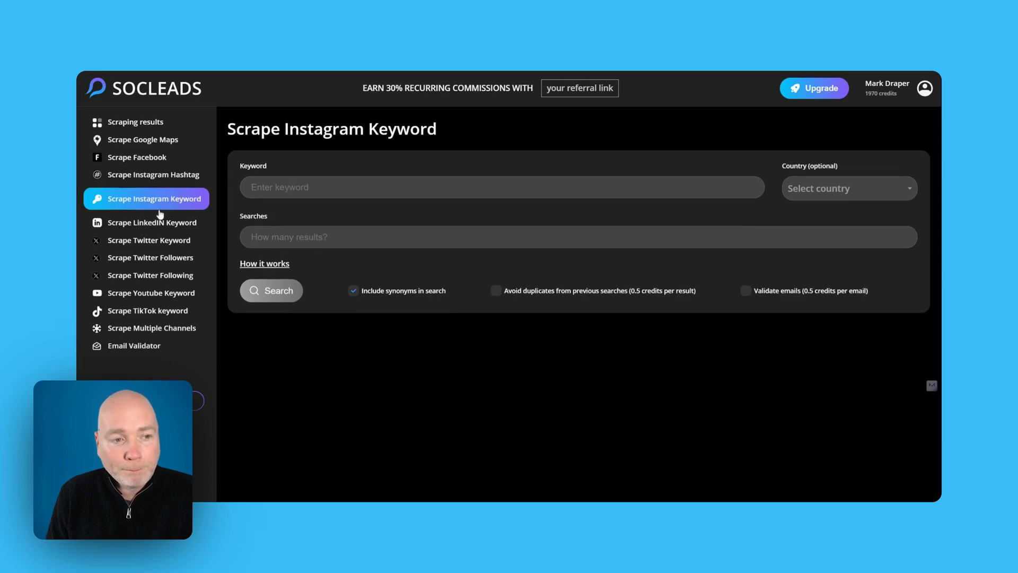
click(159, 225)
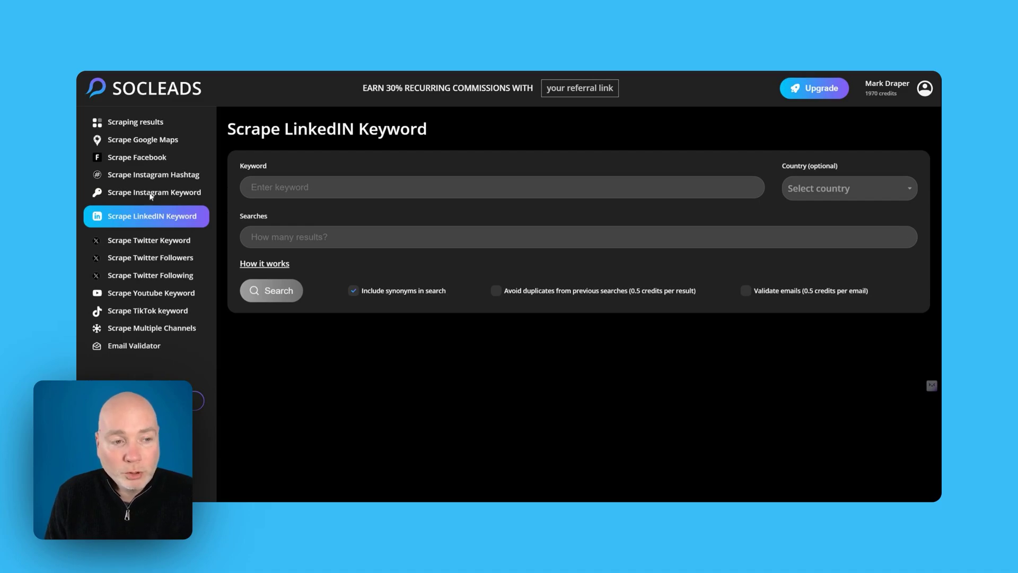
- Browse the Twitter, YouTube and TikTok scraper forms, ending on Scrape Multiple Channels
click(170, 241)
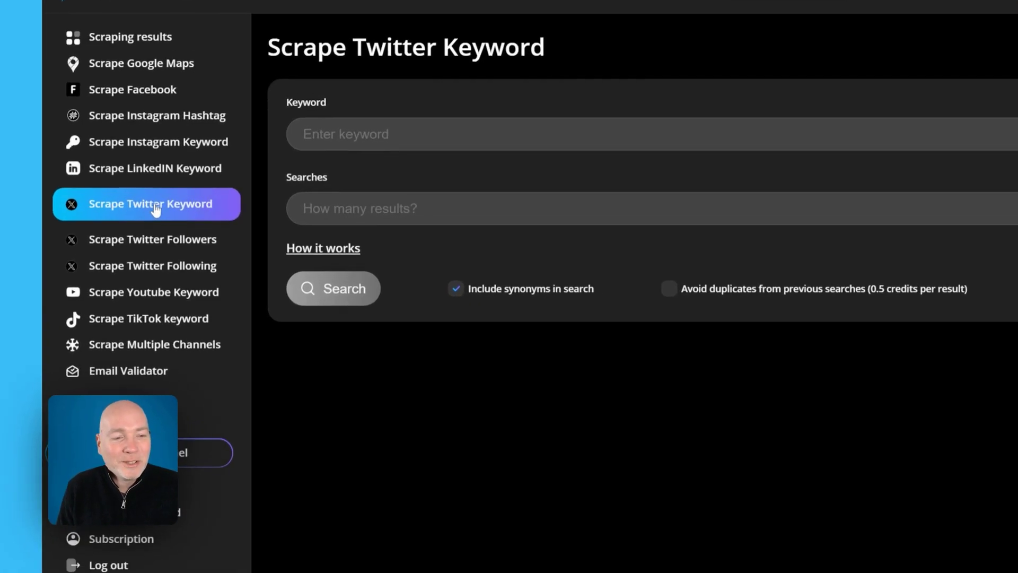
click(173, 241)
click(196, 268)
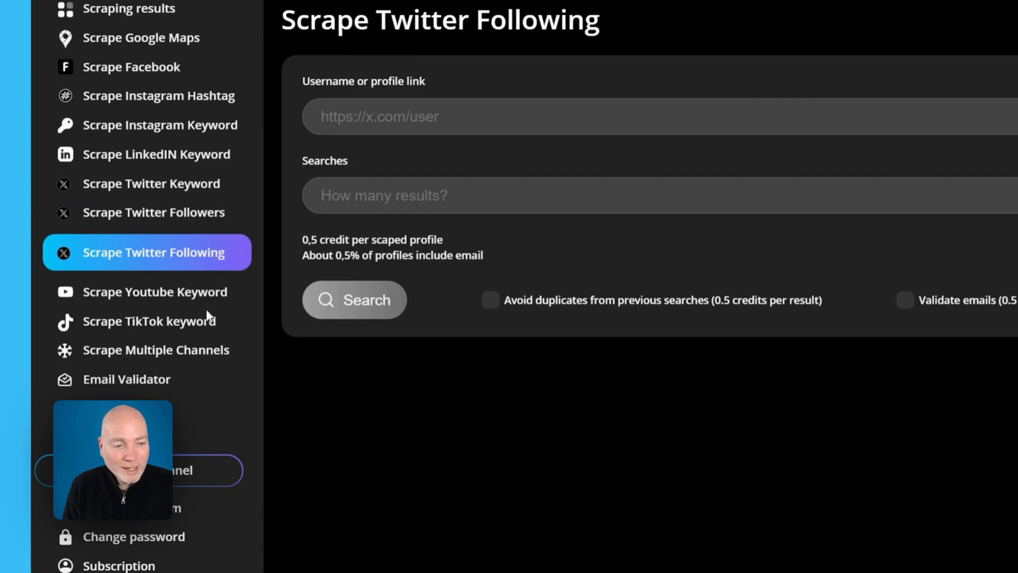
click(206, 294)
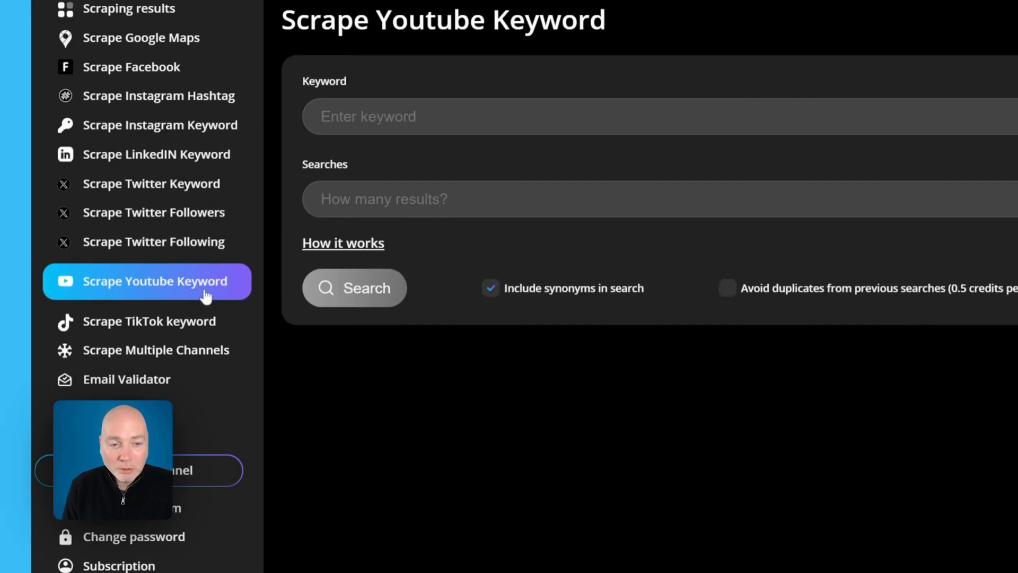
click(166, 322)
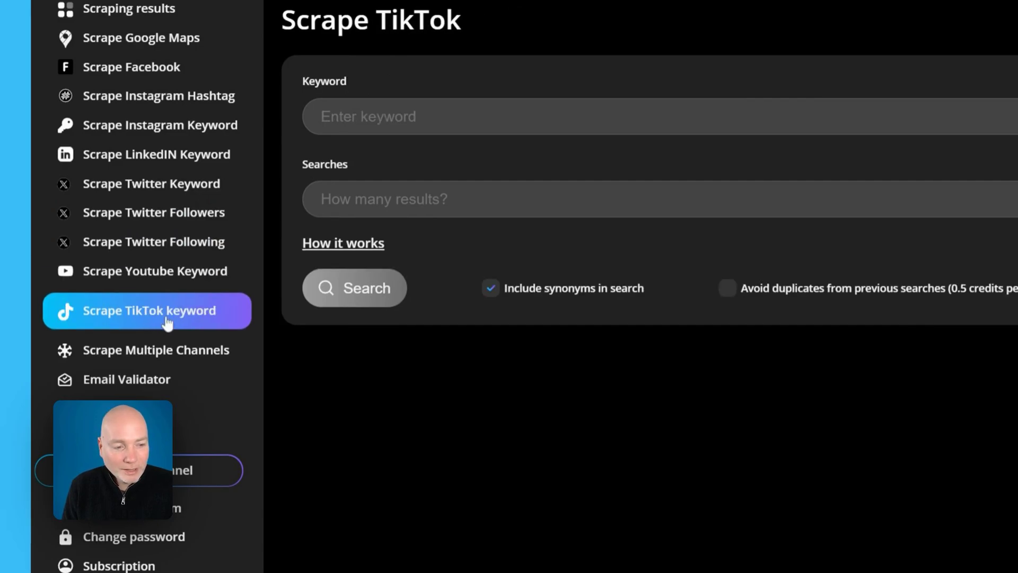
click(178, 354)
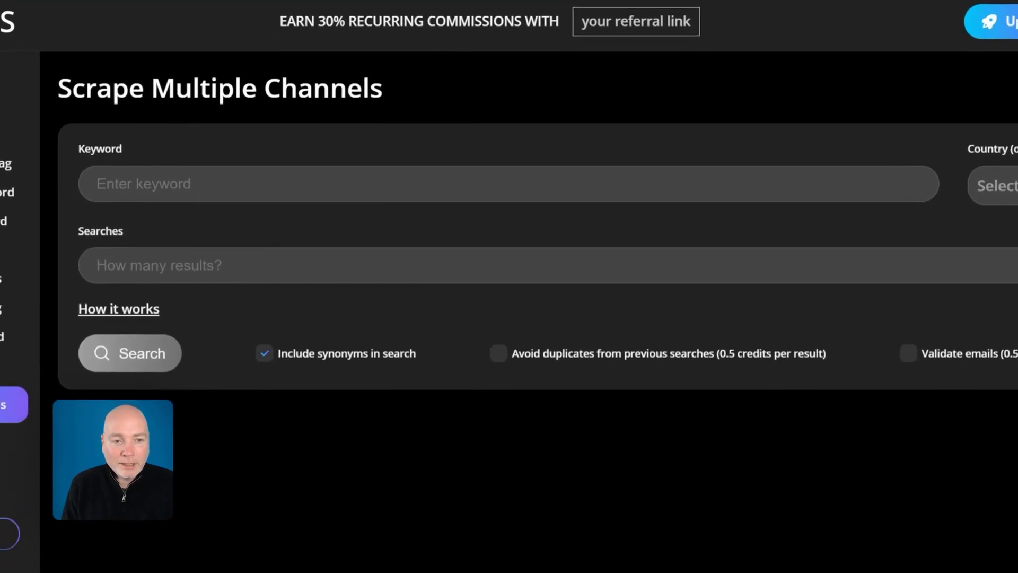
- Enter the keyword 'i need a website' and 20 searches in the multichannel form
click(302, 187)
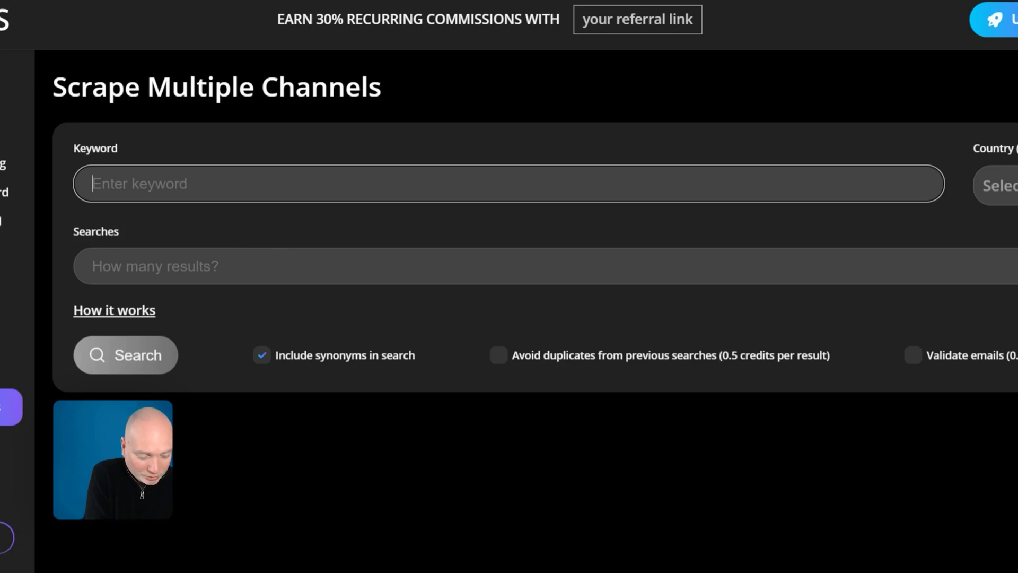
text(i need a webv)
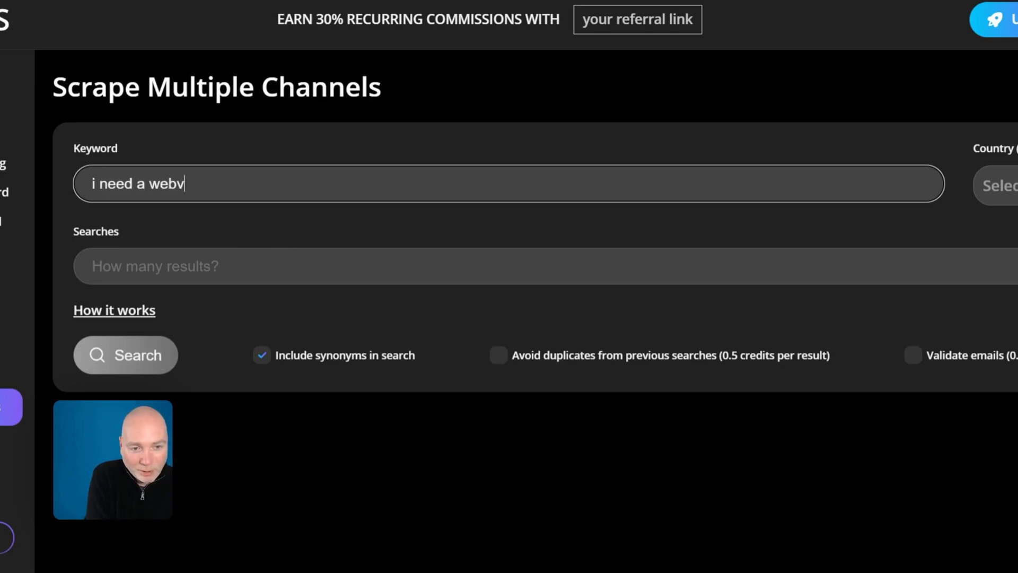
key(BackSpace)
text(site)
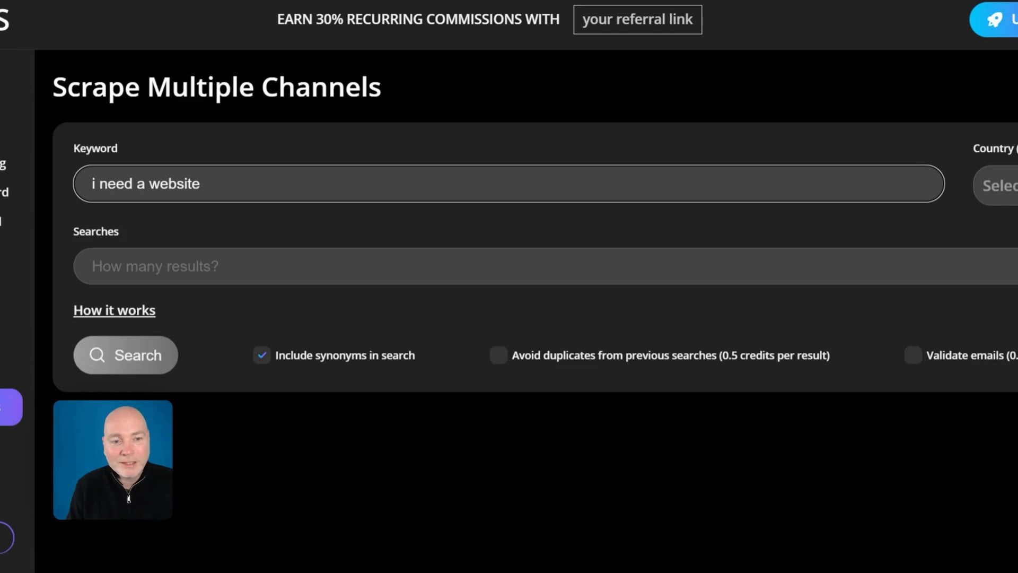
click(1003, 194)
click(1004, 194)
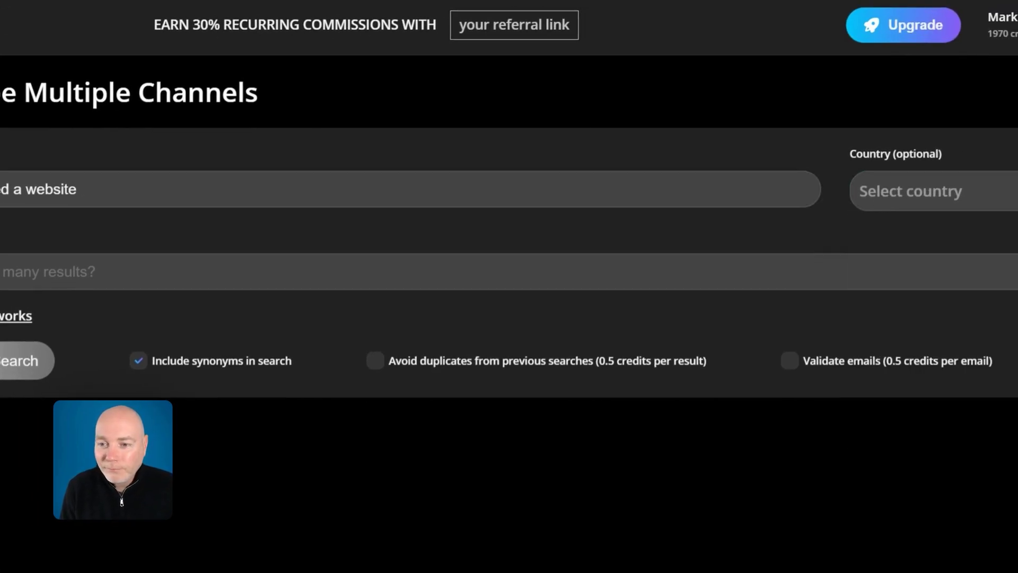
click(212, 258)
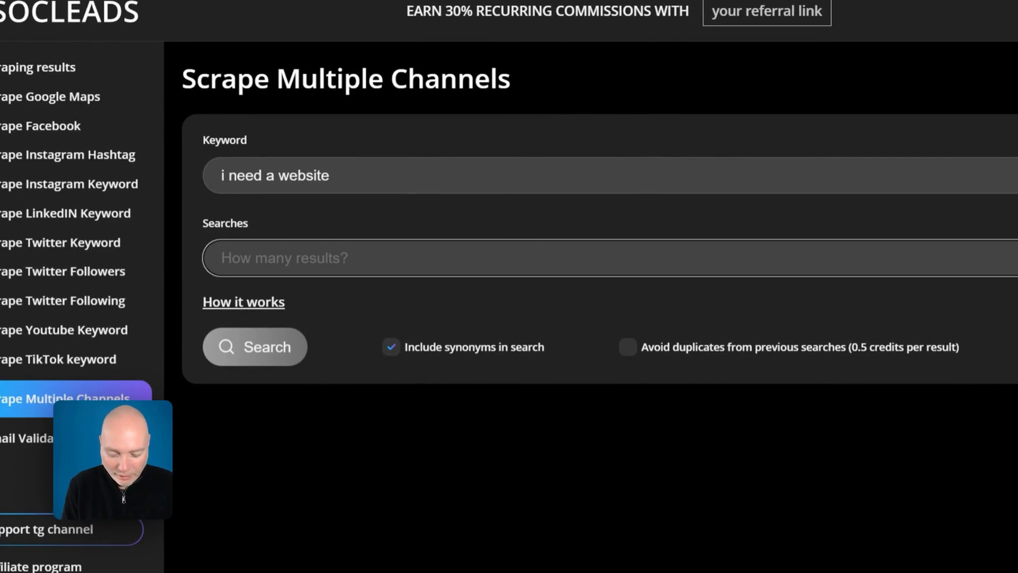
text(20)
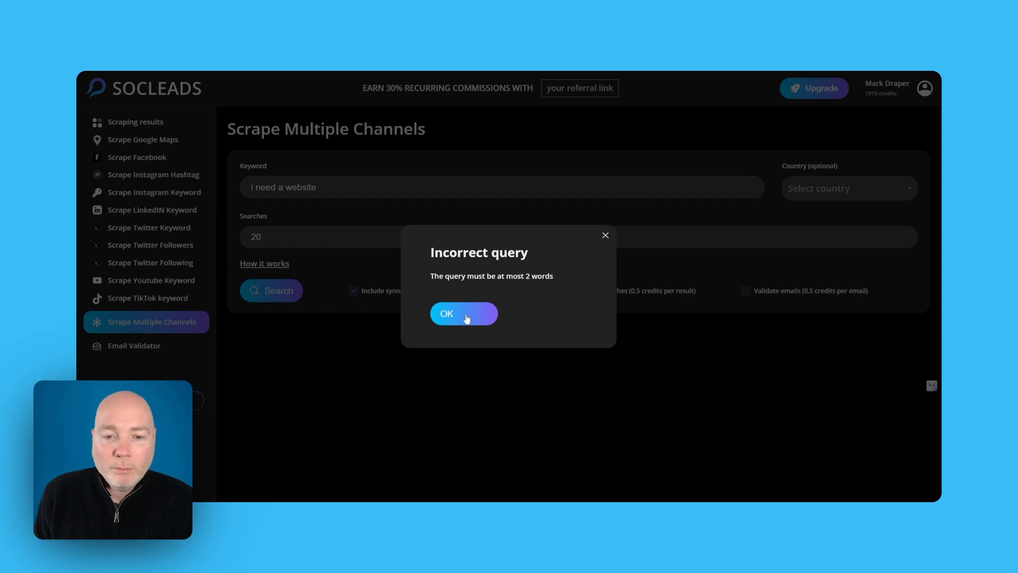
- After the too-many-words warning, shorten the keyword to 'website designer' and run the scrape
click(465, 316)
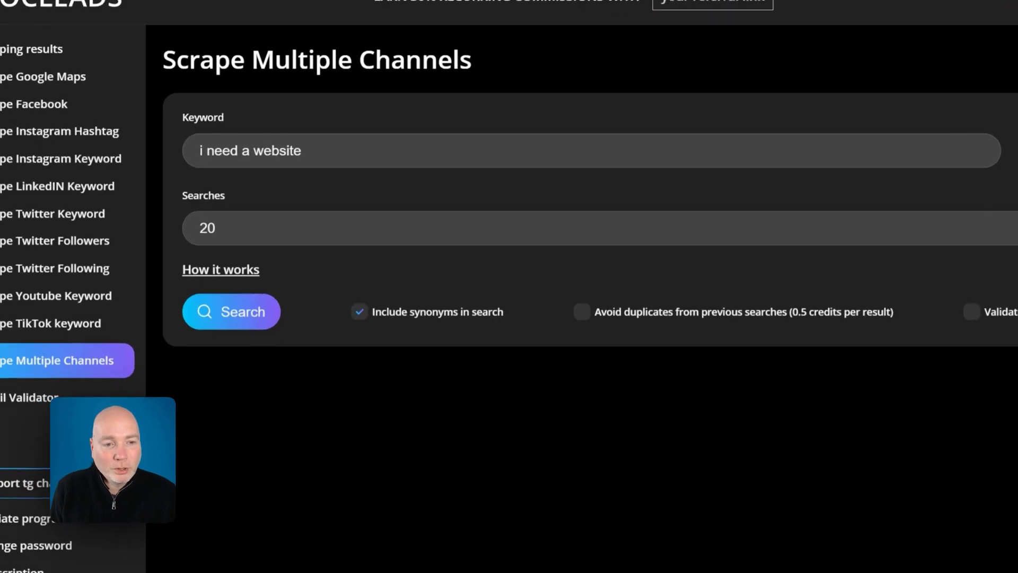
drag(283, 187, 164, 159)
key(BackSpace)
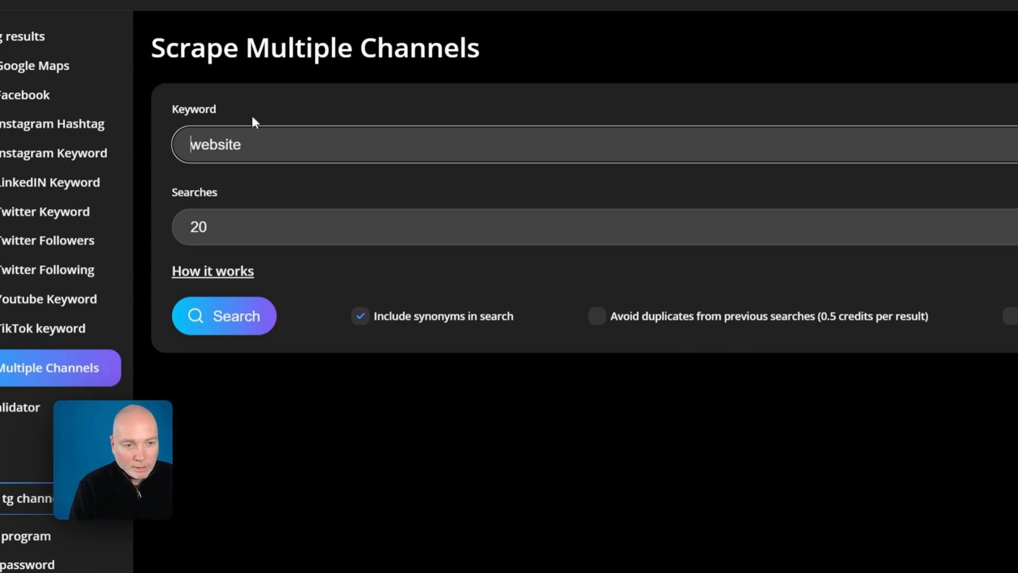
key(End)
text(designe)
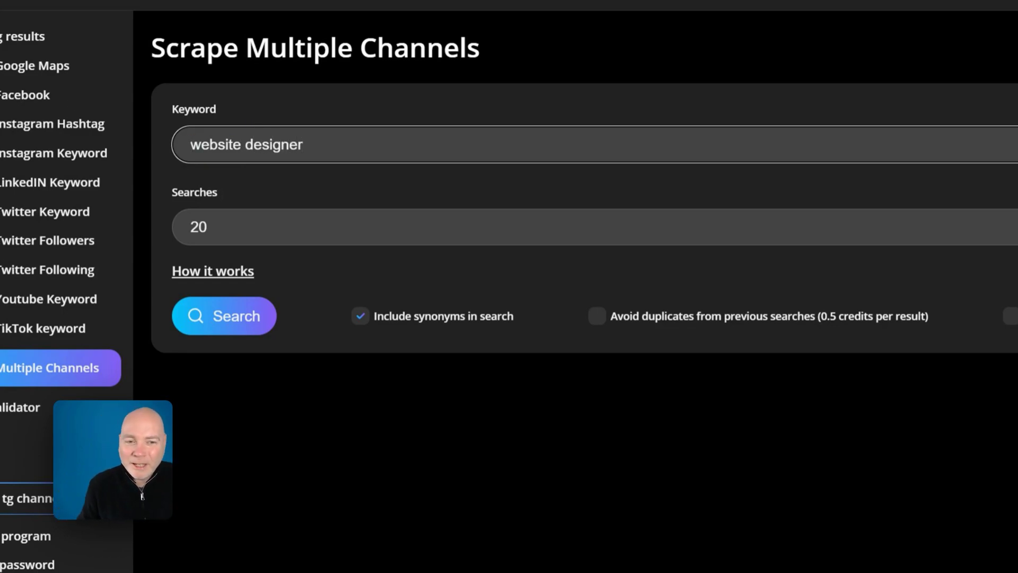
click(233, 317)
click(278, 366)
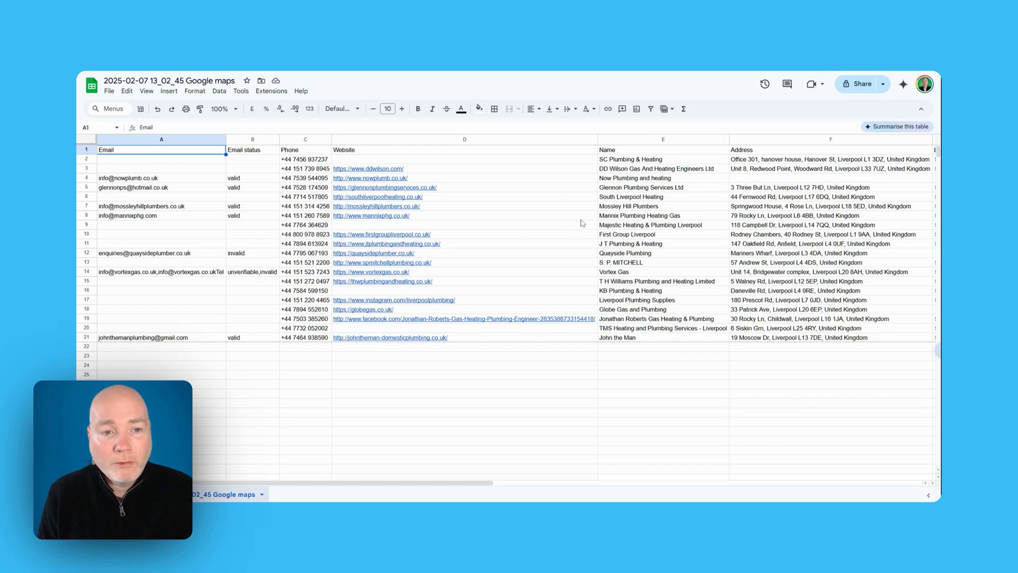
mouse_move(582, 220)
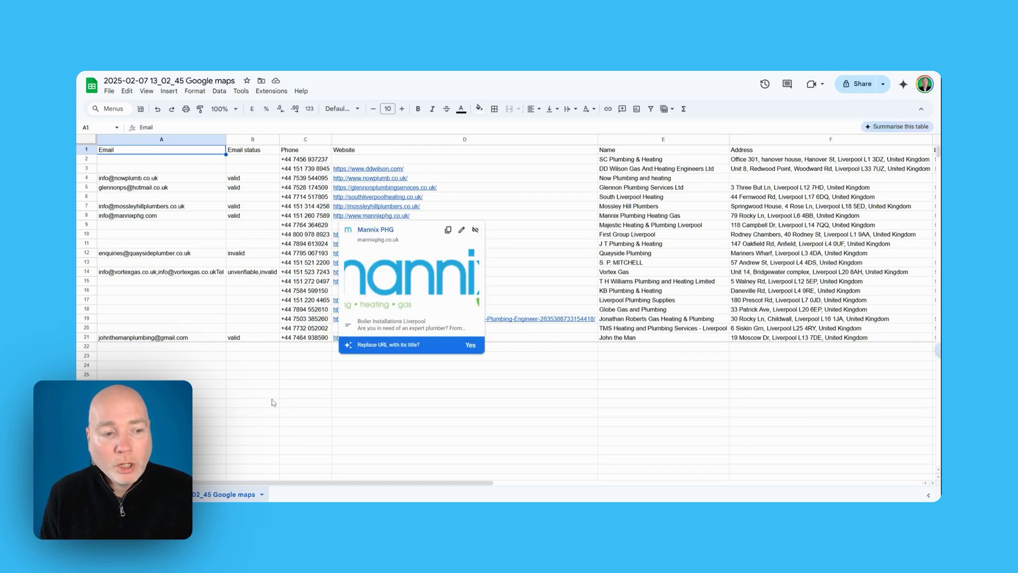
click(626, 413)
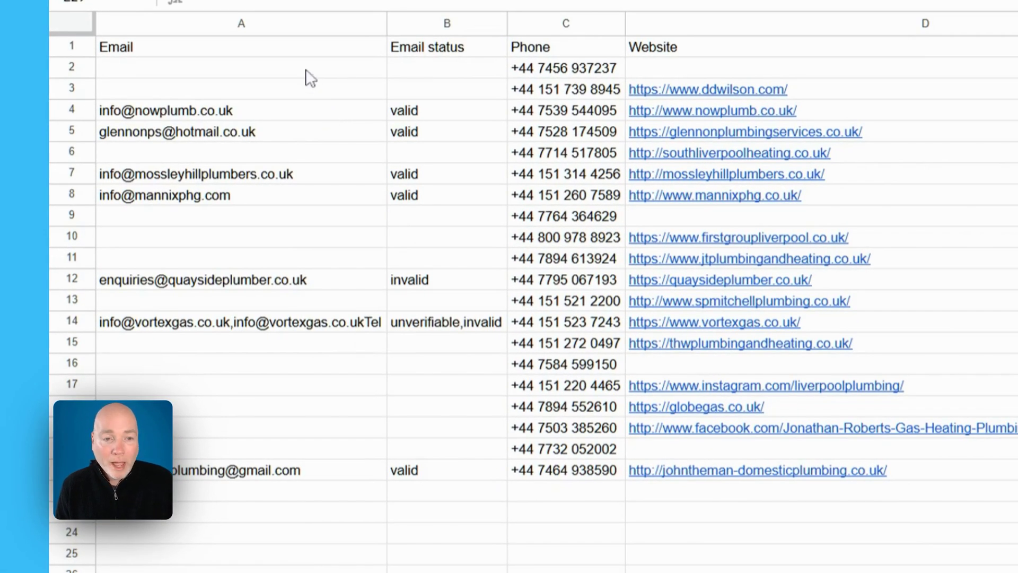
click(306, 122)
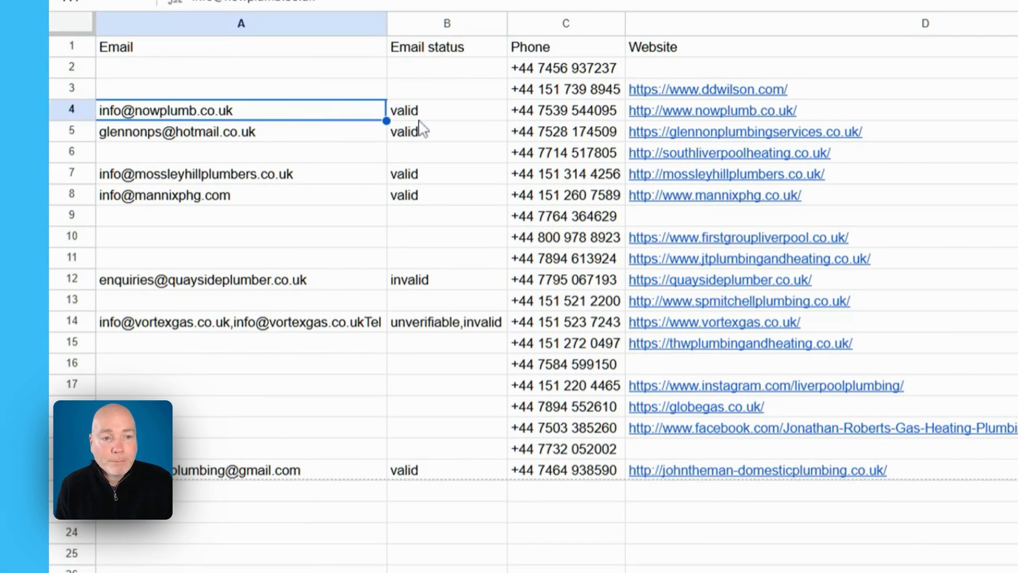
click(472, 116)
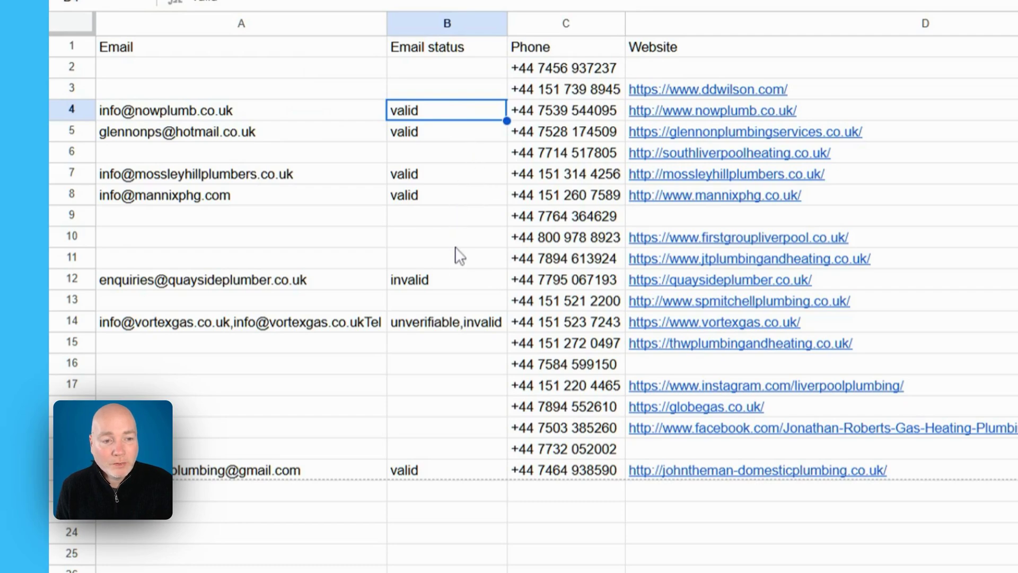
click(470, 280)
click(450, 321)
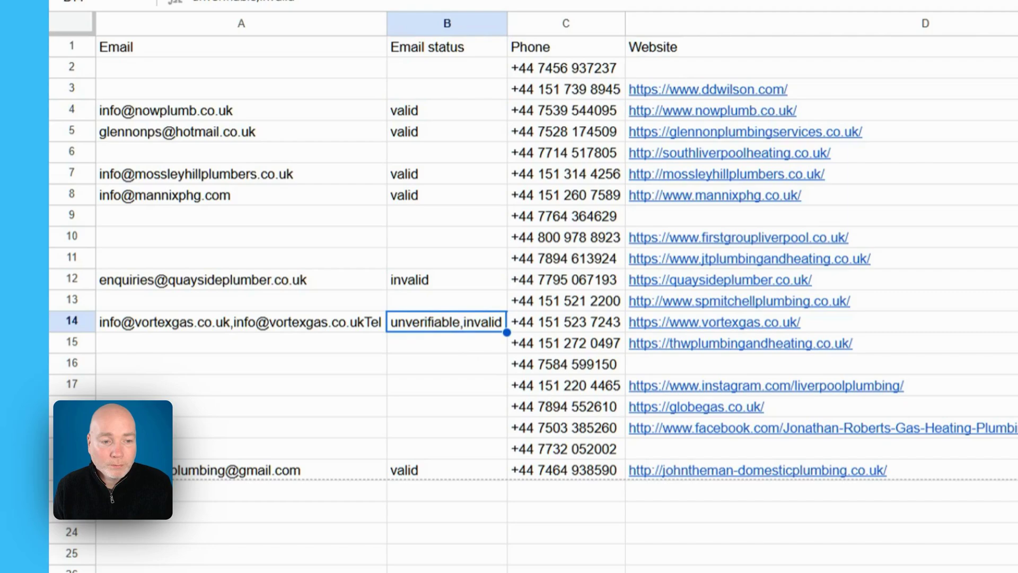
click(469, 473)
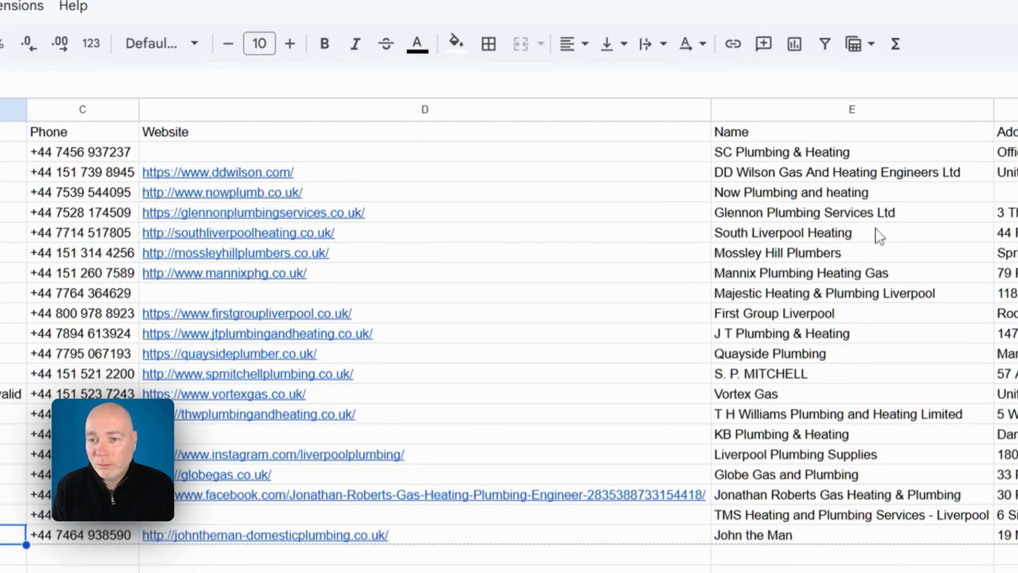
- Review the plumbers' business names, latitude, rating count of 108 and Cid values
click(698, 217)
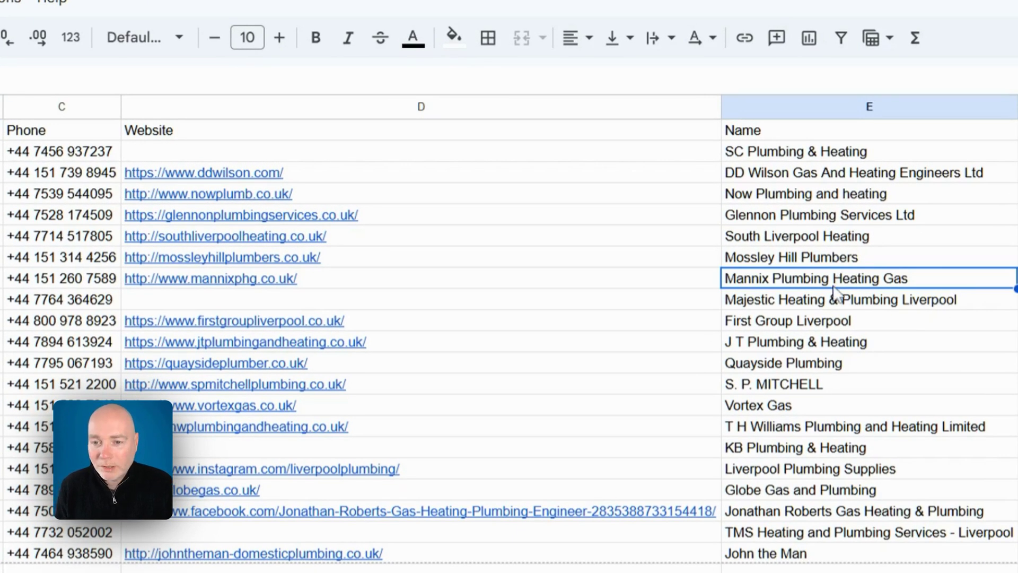
scroll(837, 295, right, 3)
scroll(836, 294, right, 5)
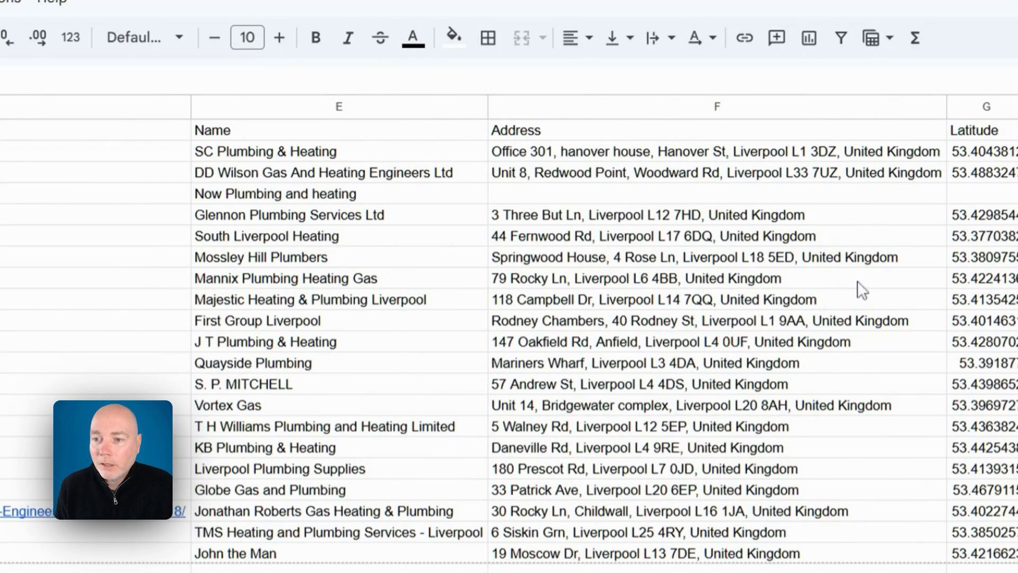
scroll(880, 534, down, 3)
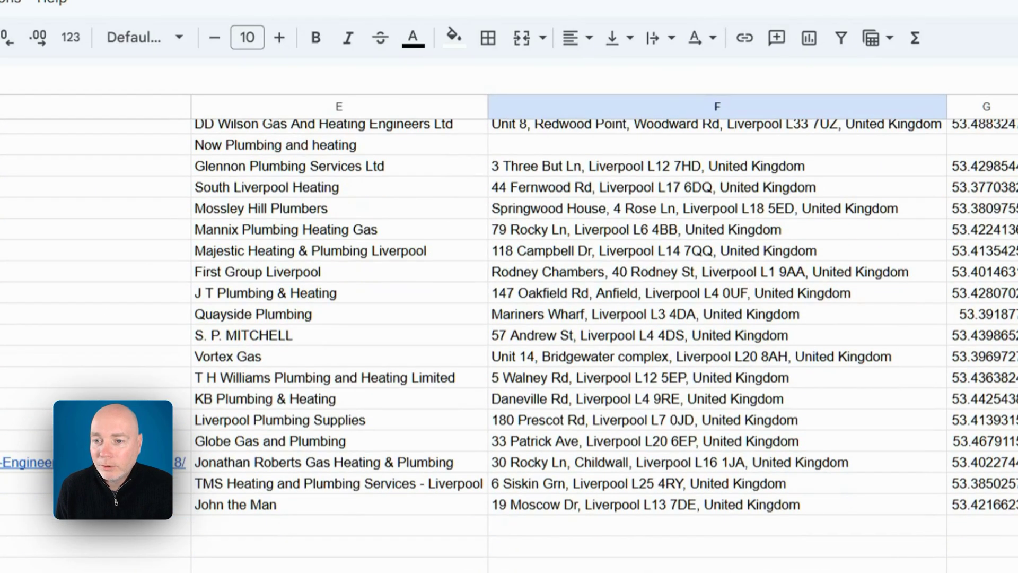
scroll(880, 534, up, 3)
click(964, 512)
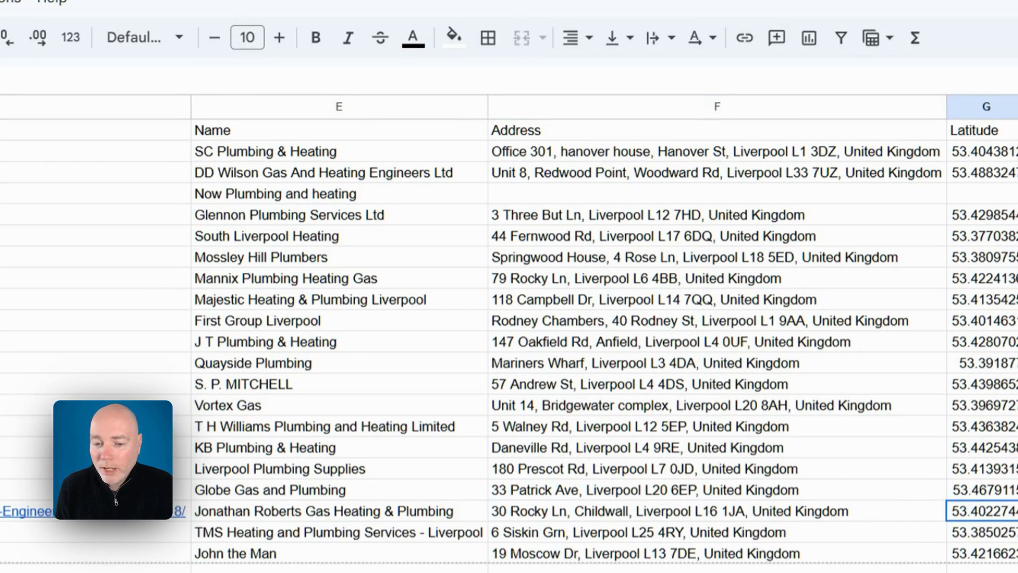
click(572, 477)
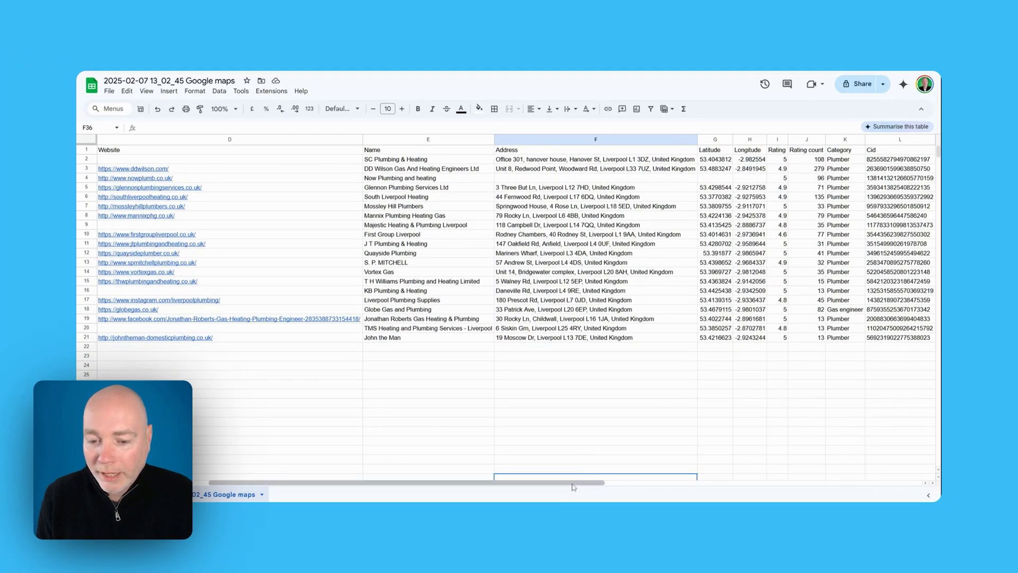
scroll(572, 487, right, 6)
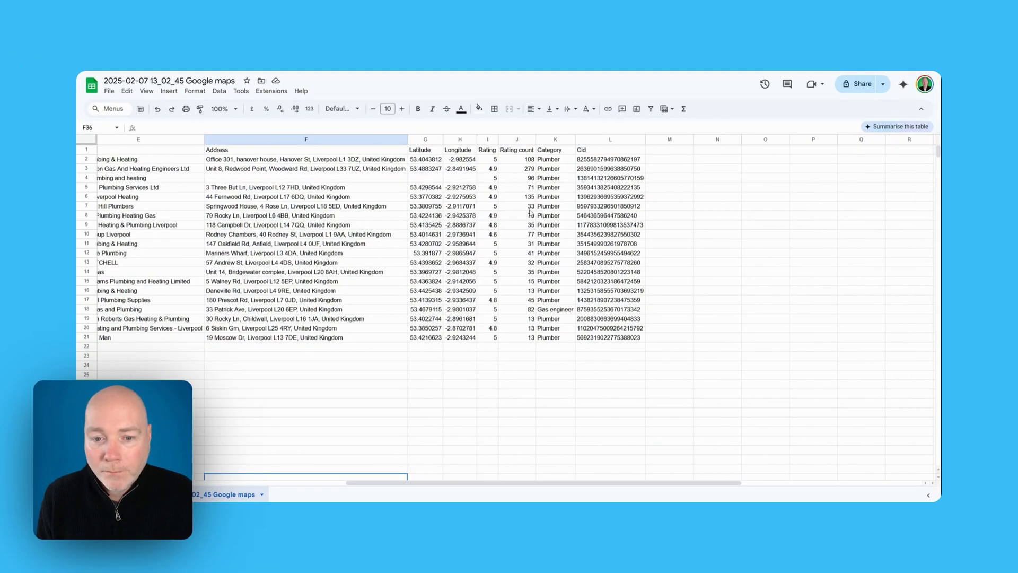
click(526, 160)
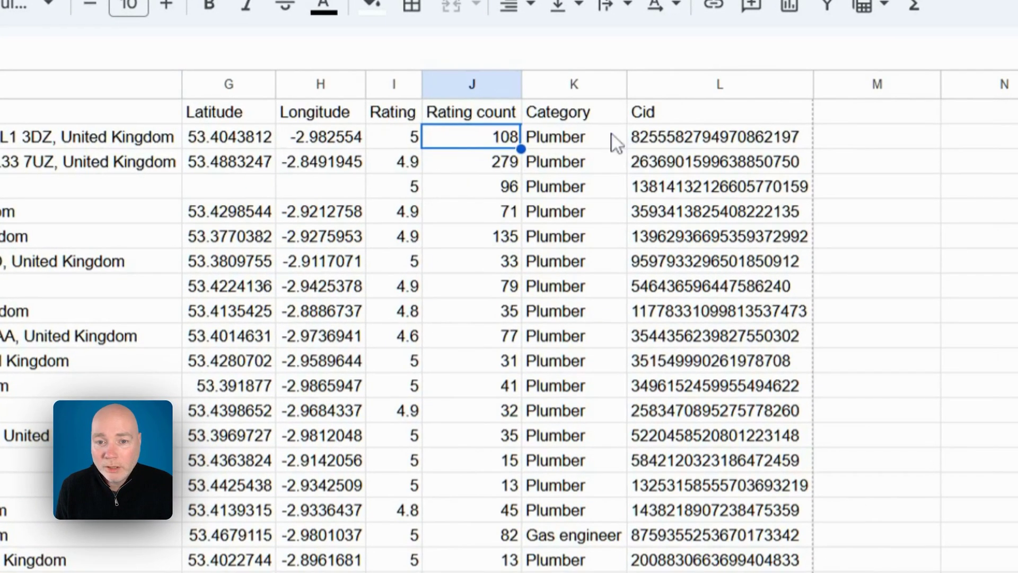
click(769, 139)
- Scroll back left and check the validity status of several plumbers' emails
scroll(573, 484, left, 6)
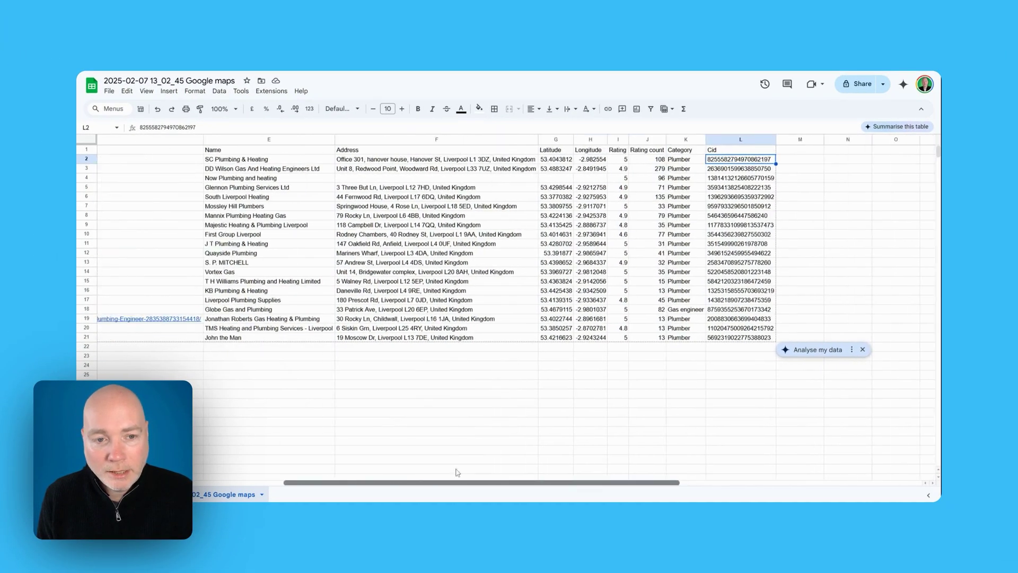
scroll(581, 471, right, 6)
scroll(579, 472, left, 6)
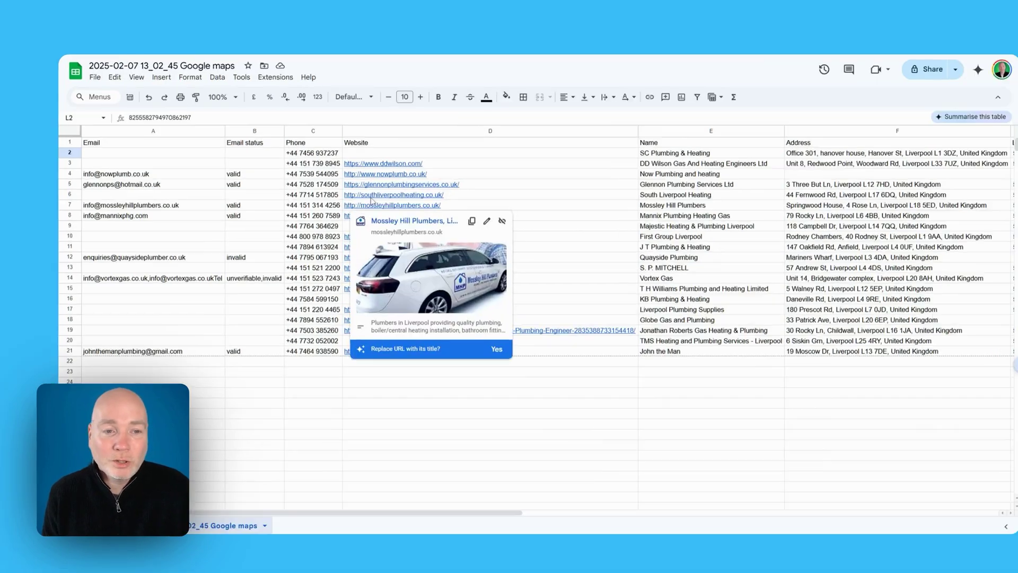
click(253, 178)
click(269, 201)
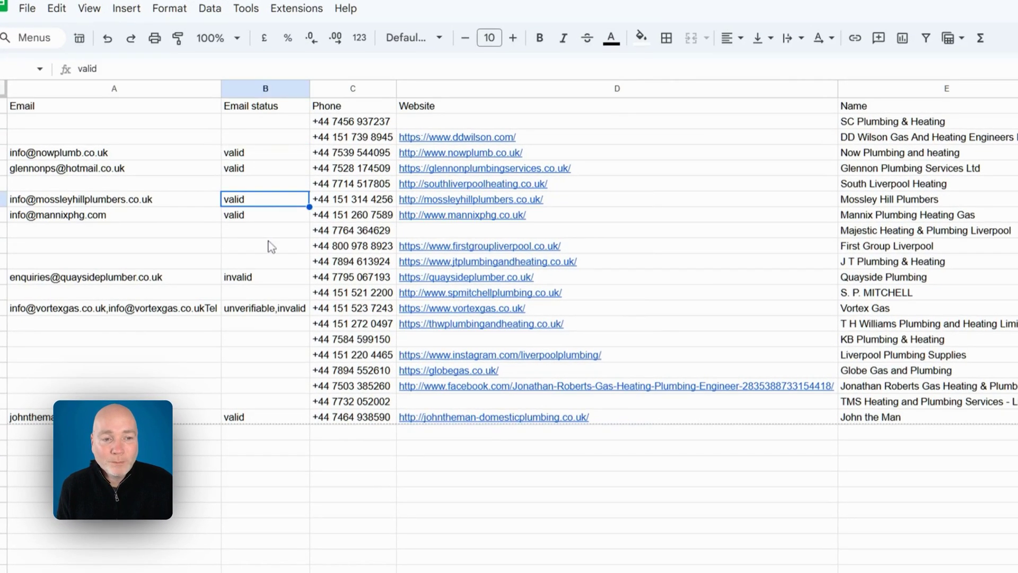
click(265, 214)
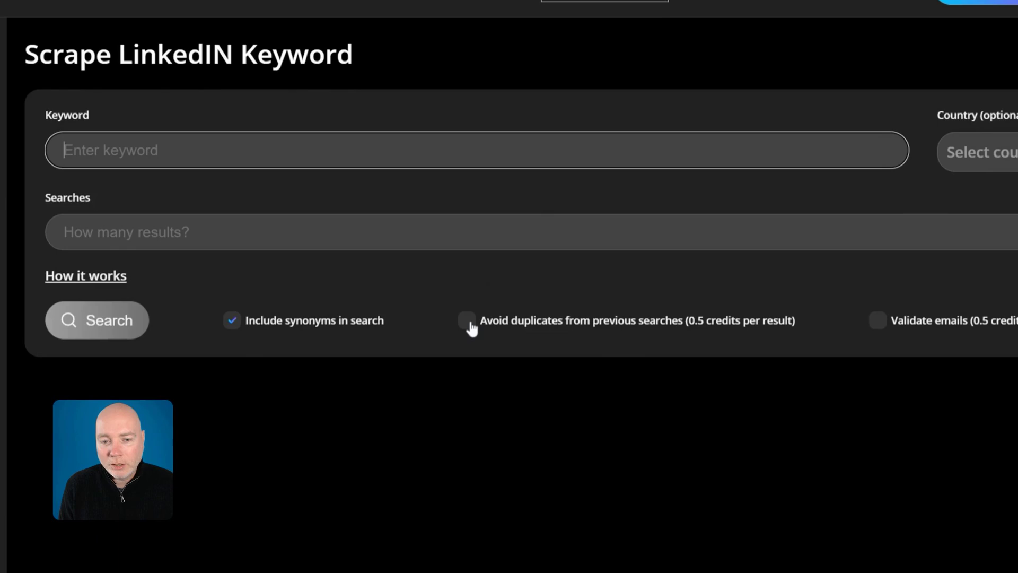
- Run a LinkedIn keyword scrape for 'website designer', 30 searches, avoiding duplicates and validating emails
click(497, 291)
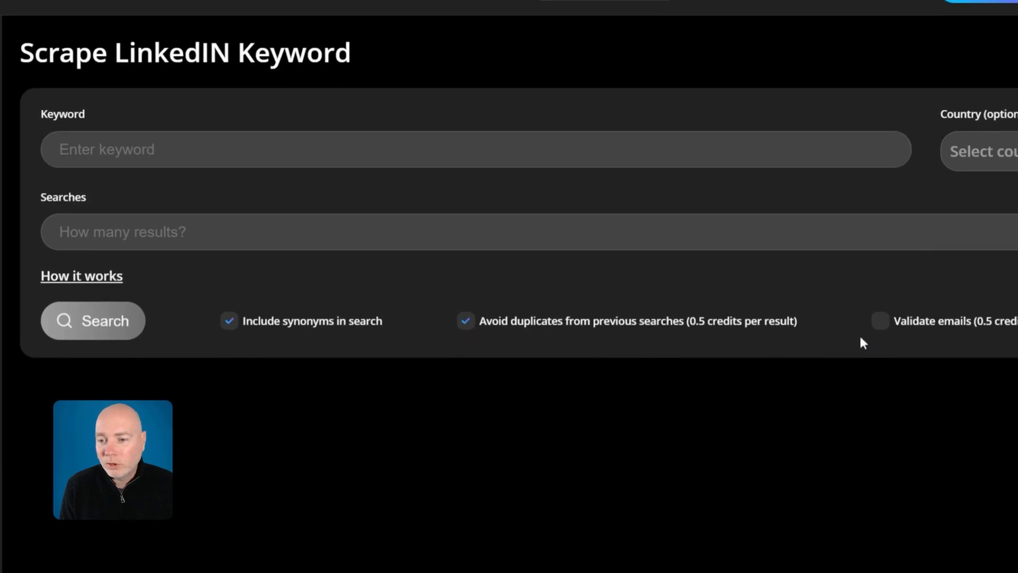
click(881, 322)
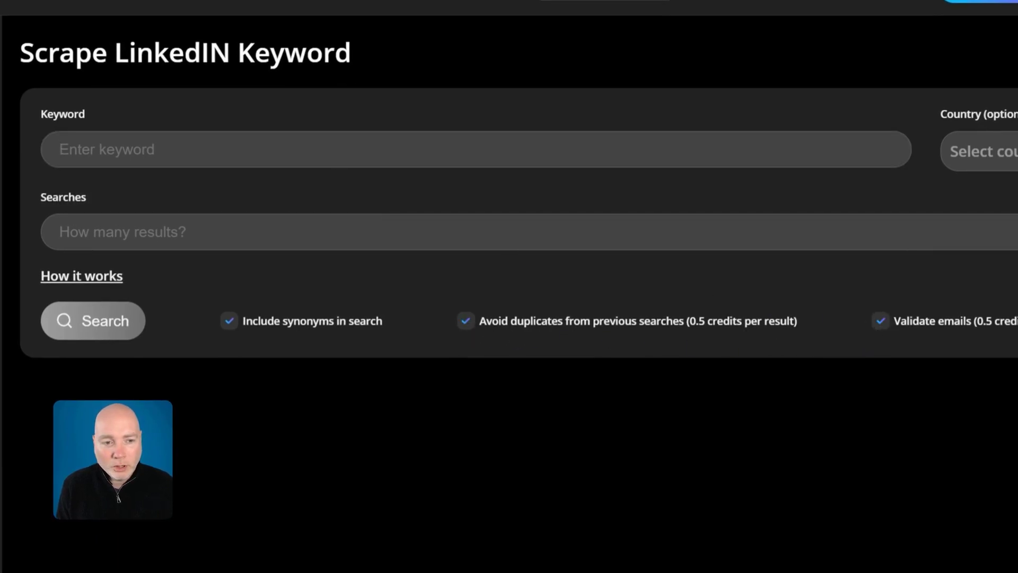
click(60, 149)
text(websit)
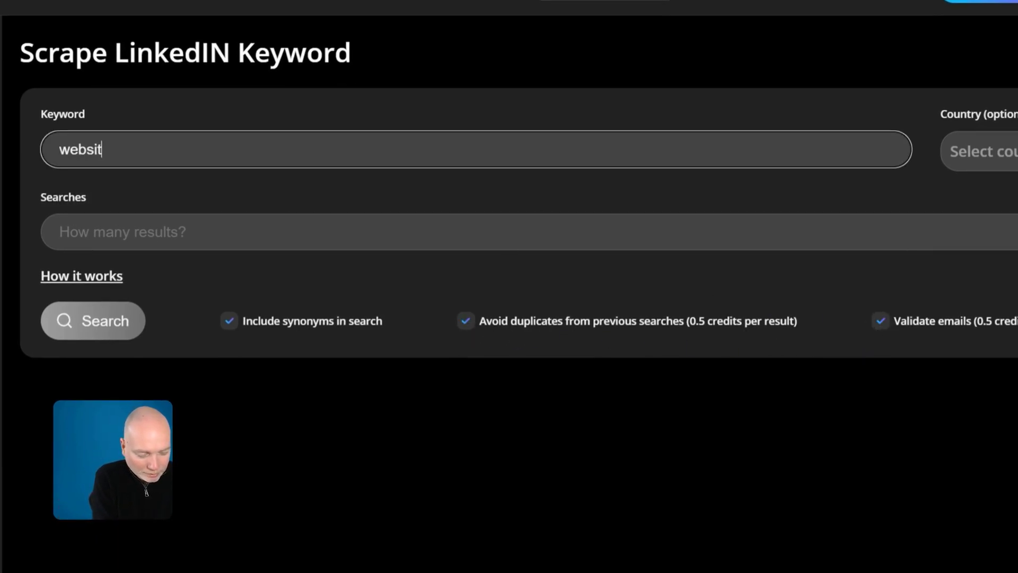
text(e designer)
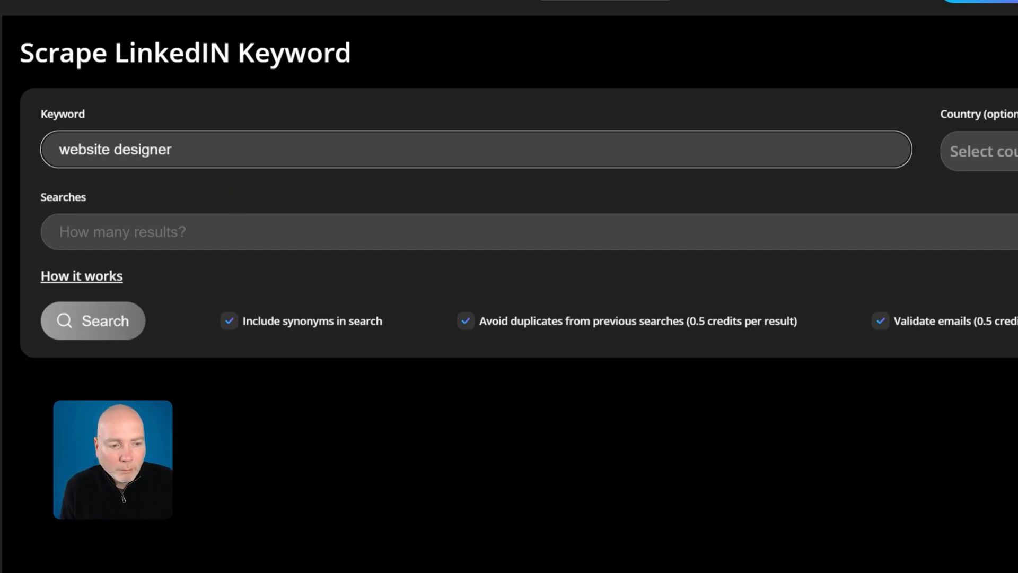
click(59, 232)
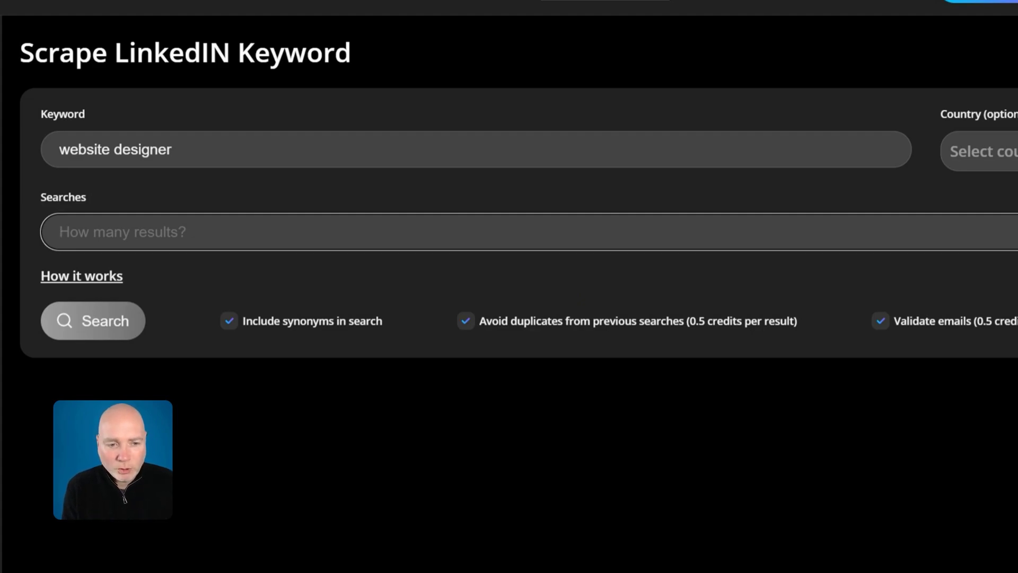
text(30)
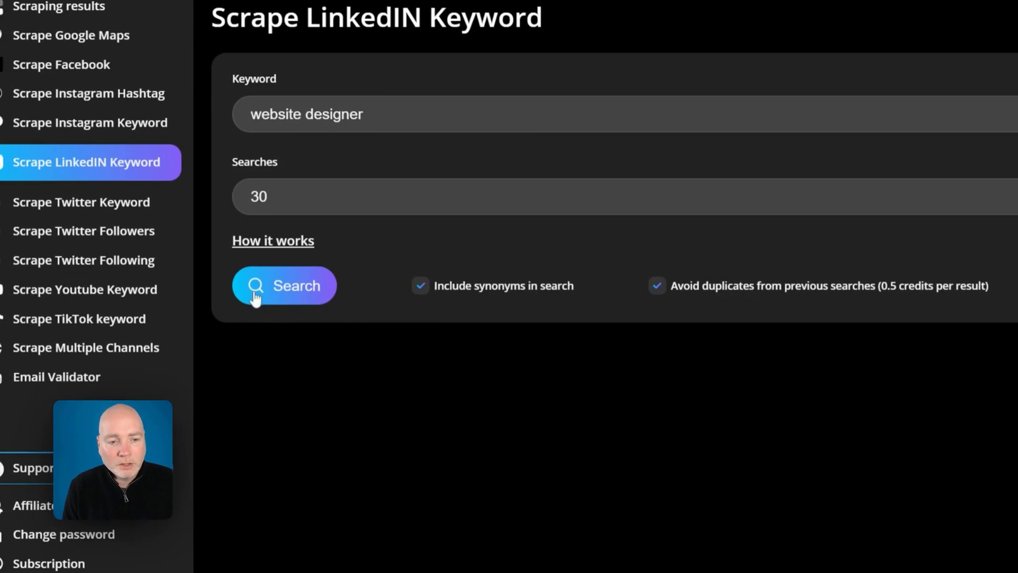
click(254, 297)
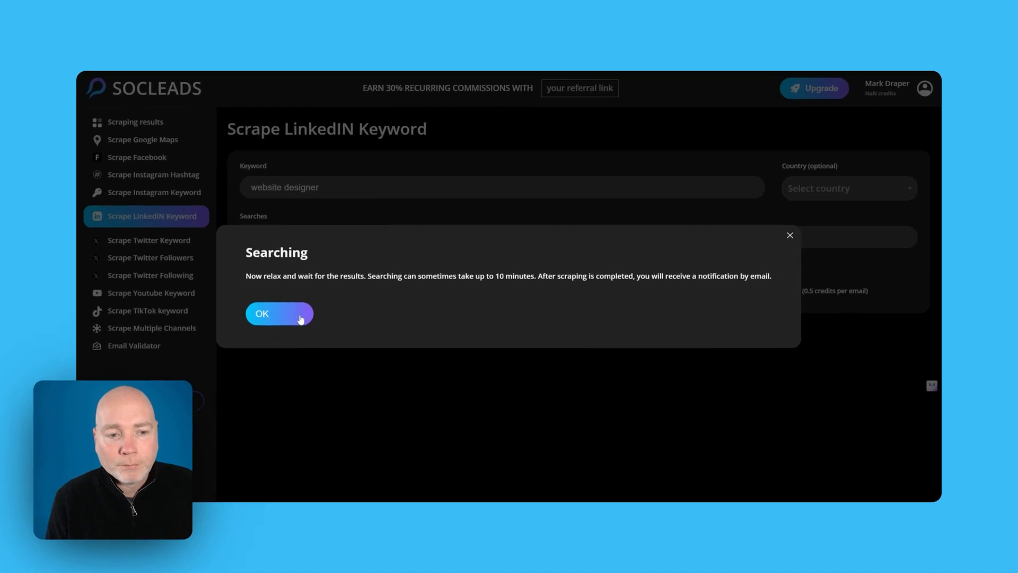
- Confirm the Searching notice to view the running LinkedIn website designer job in Scraping results
click(297, 316)
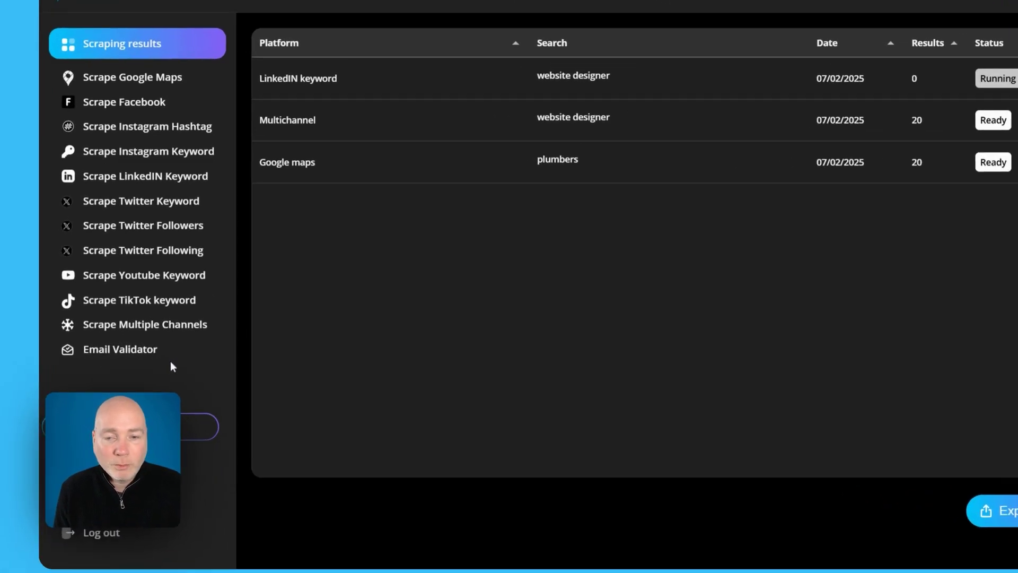
- Go to the Email Validator page from the SocLeads sidebar
click(128, 345)
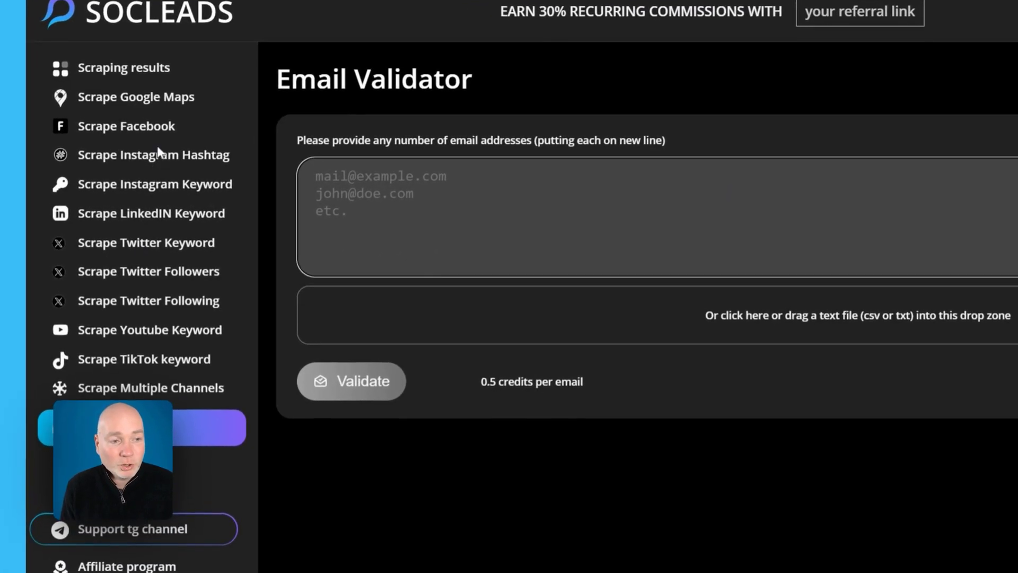
- Browse the Instagram, LinkedIn and Twitter scrapers, then download the LinkedIn keyword results as CSV
click(159, 175)
click(171, 212)
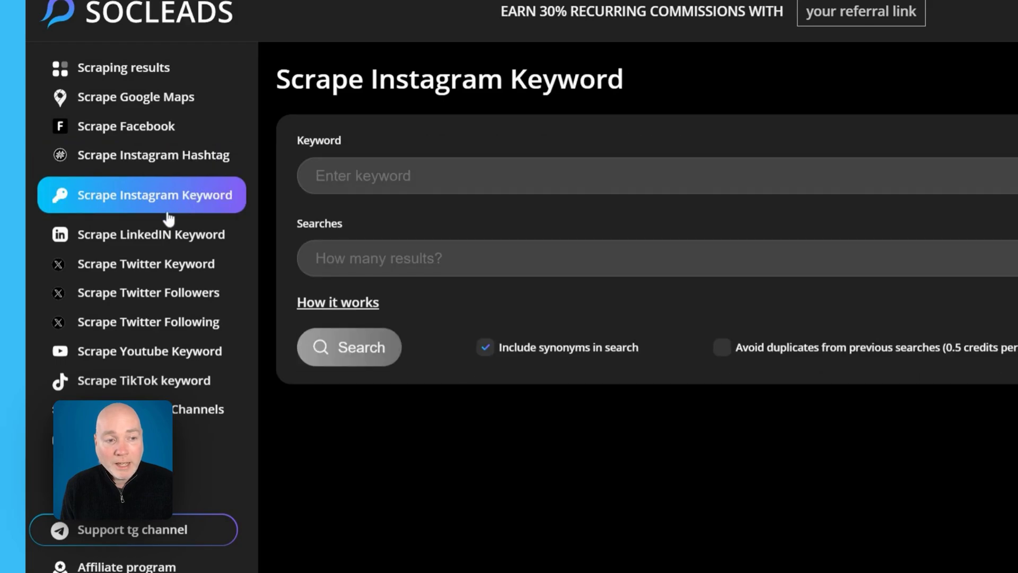
click(159, 236)
click(155, 273)
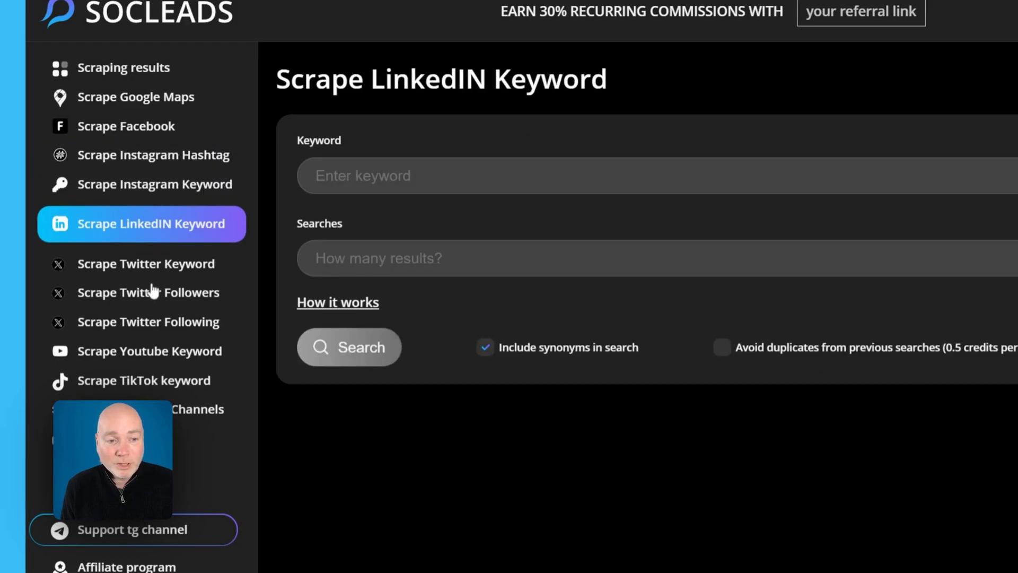
click(152, 297)
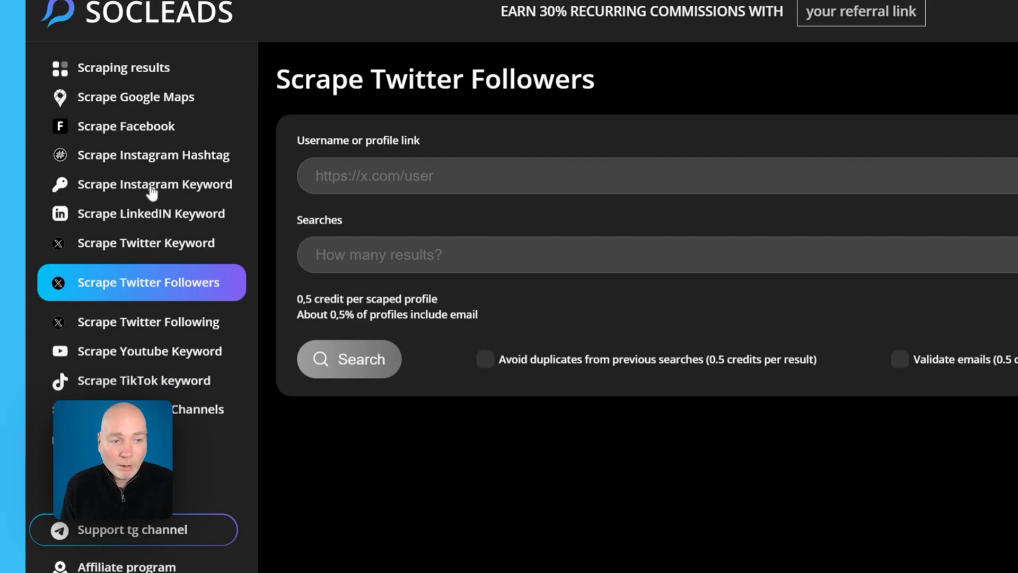
click(119, 69)
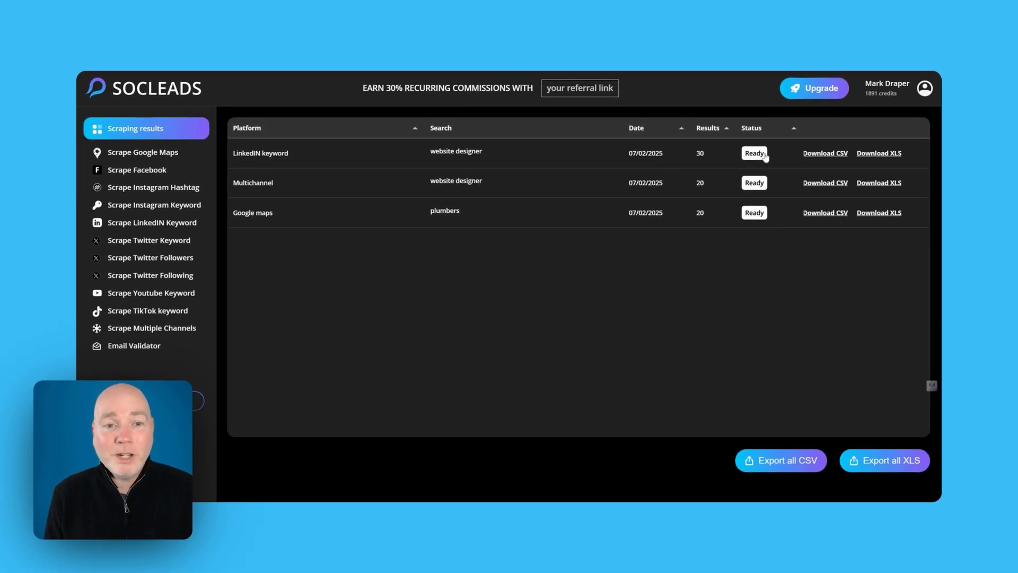
click(825, 153)
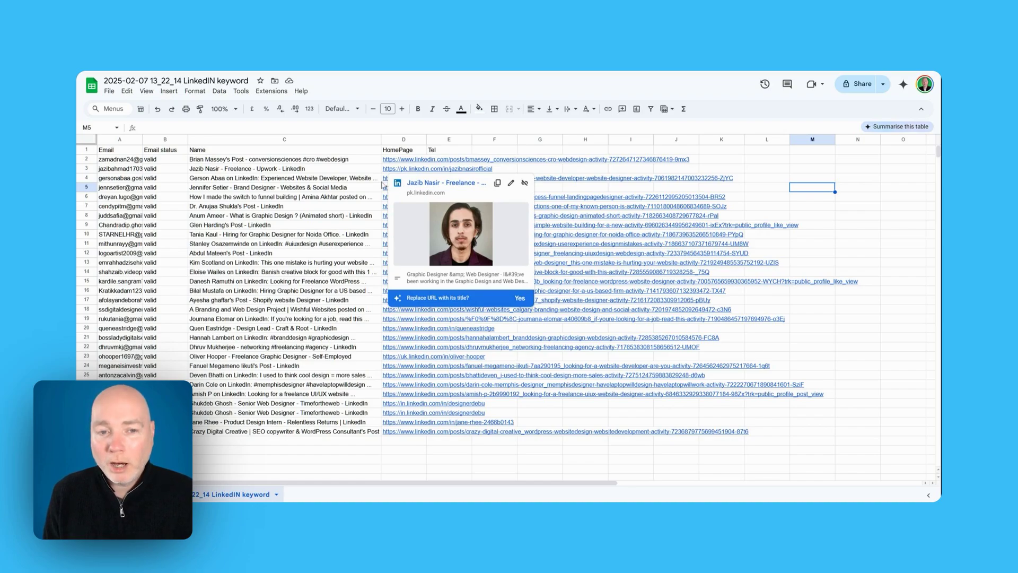
- Review the leads' HomePage links and several post titles in the LinkedIn keyword export sheet
mouse_move(391, 184)
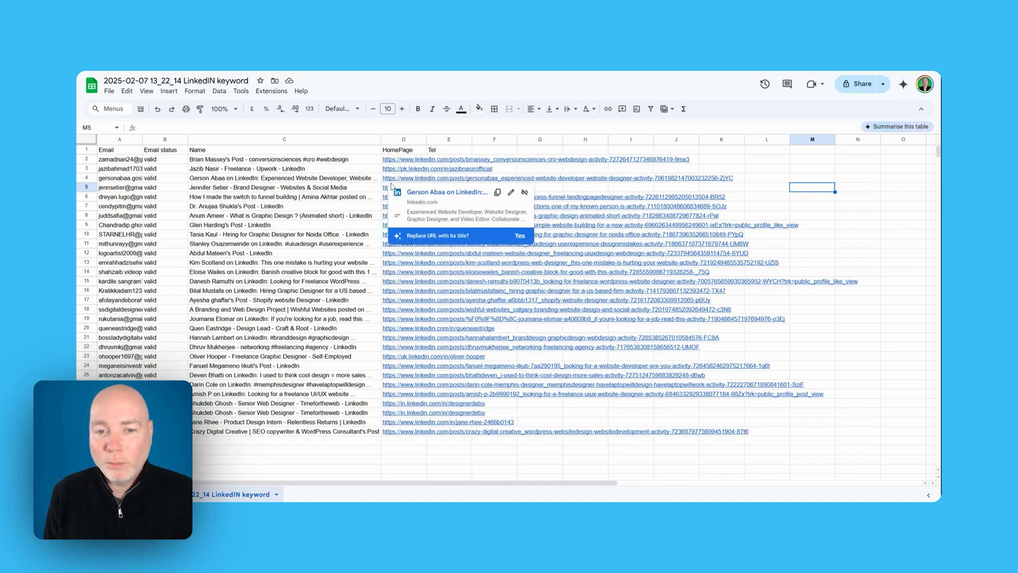
mouse_move(403, 276)
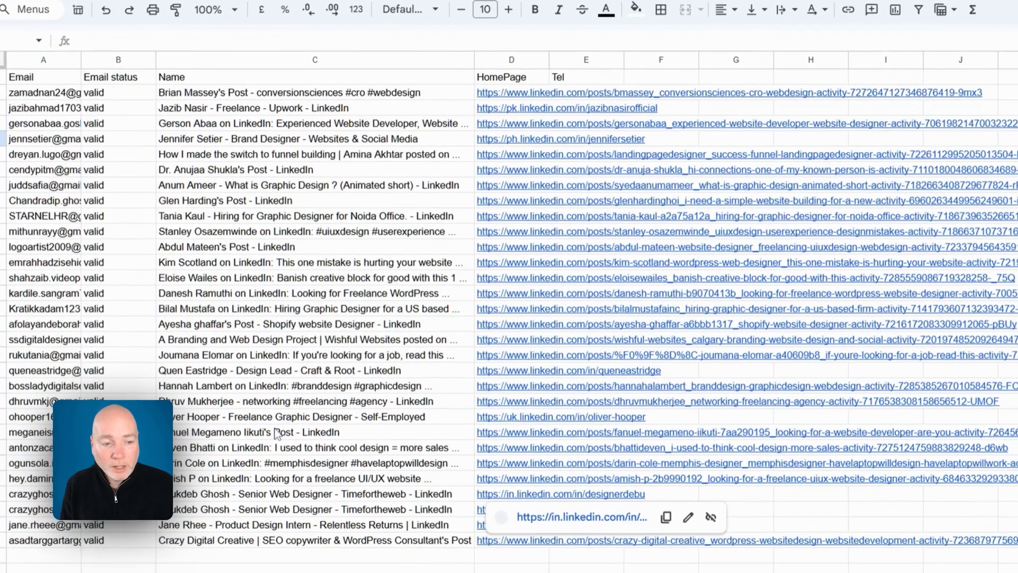
click(272, 419)
click(268, 342)
click(276, 233)
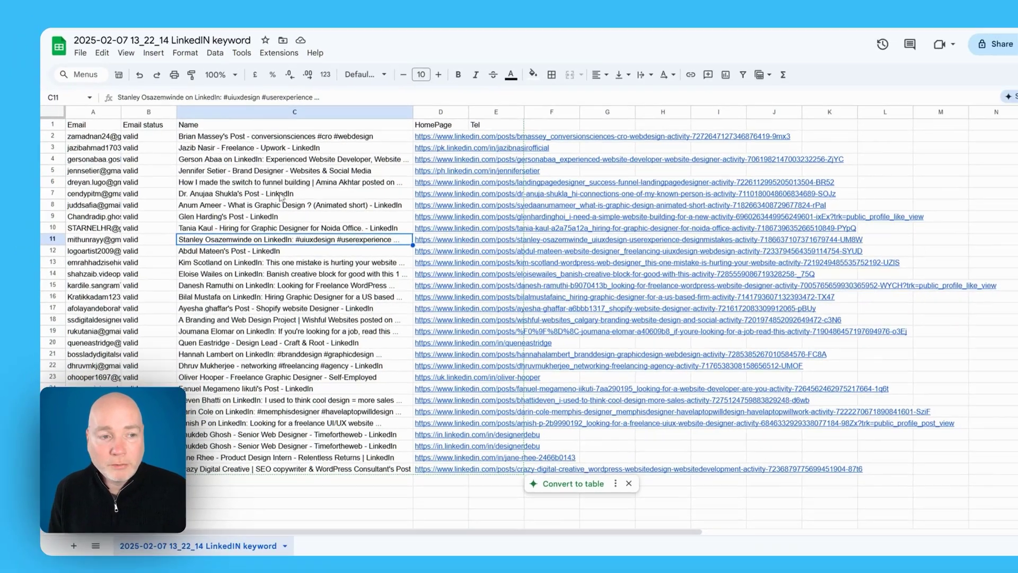